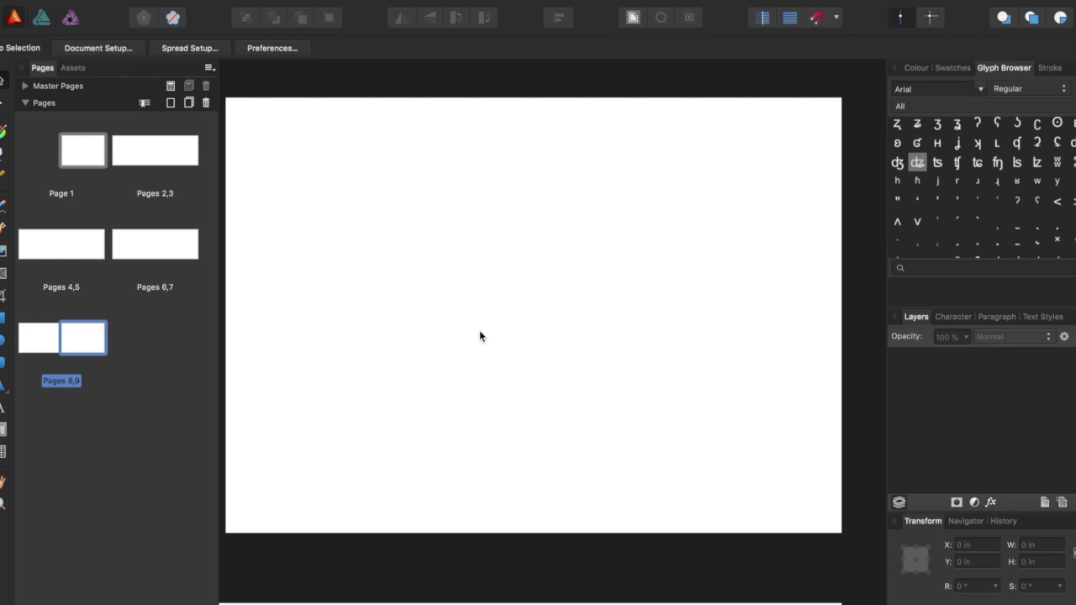
Choose the Frame Text Tool in the left Tools panel
left_click(2, 430)
Draw a 10.64 × 1.358 in text frame across the page top and type a placeholder line
left_click_drag(250, 124, 810, 194)
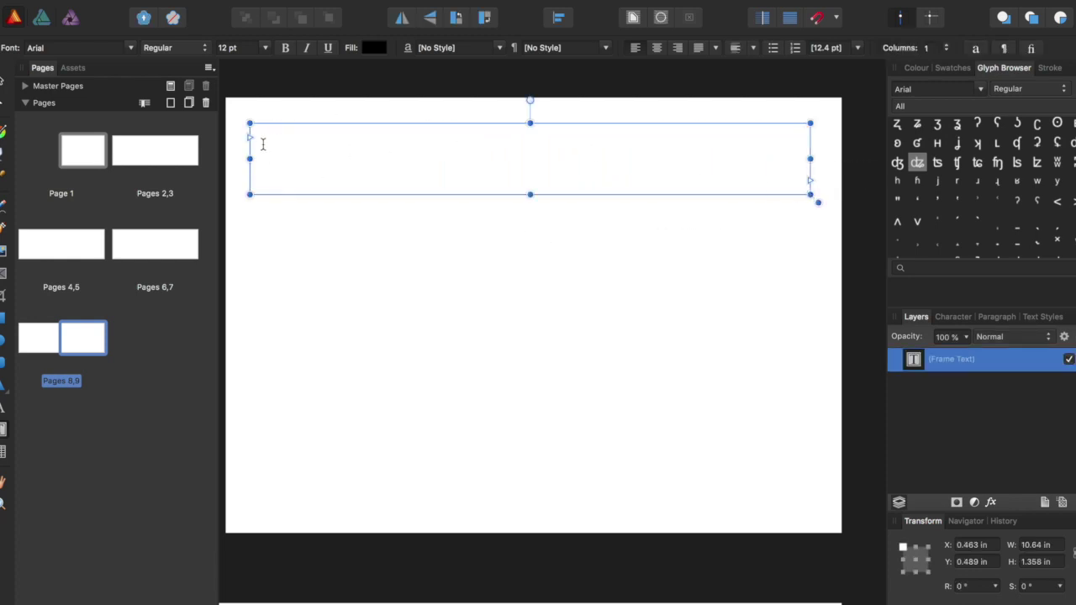
type("d")
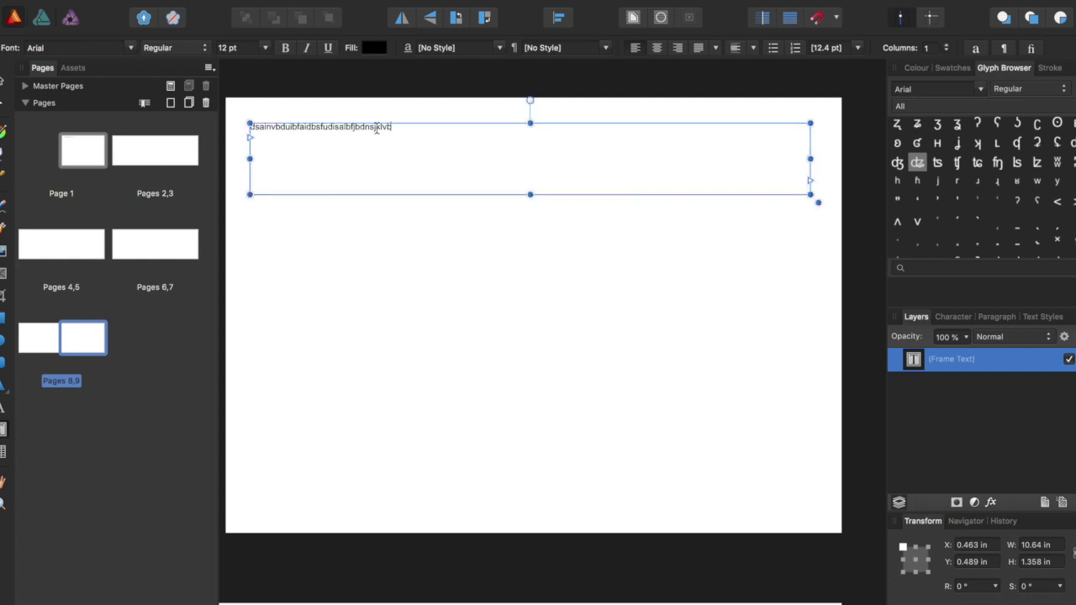
left_click_drag(396, 127, 255, 124)
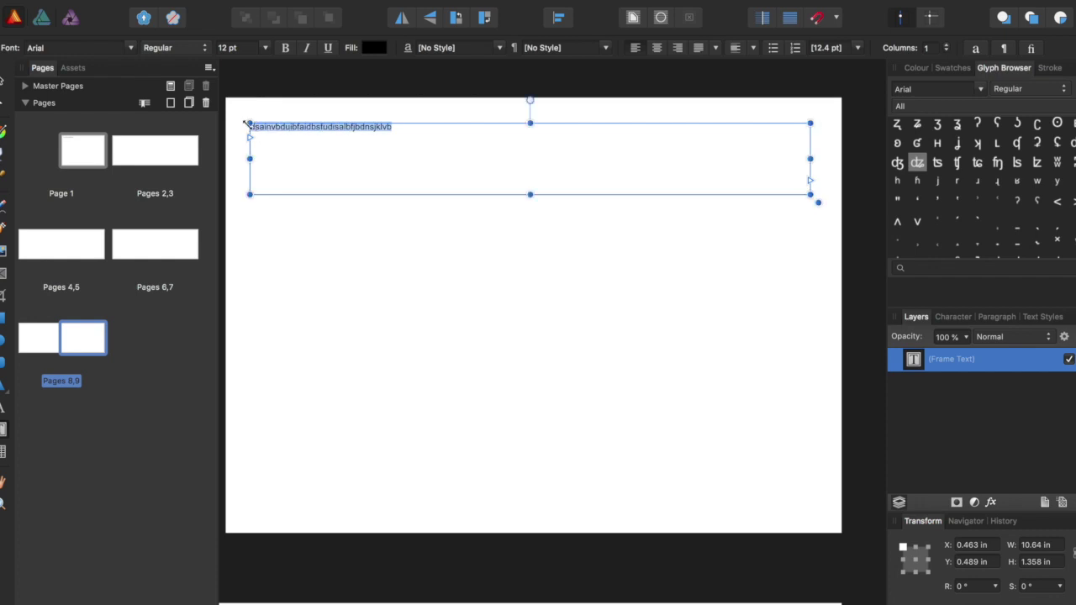
left_click(288, 159)
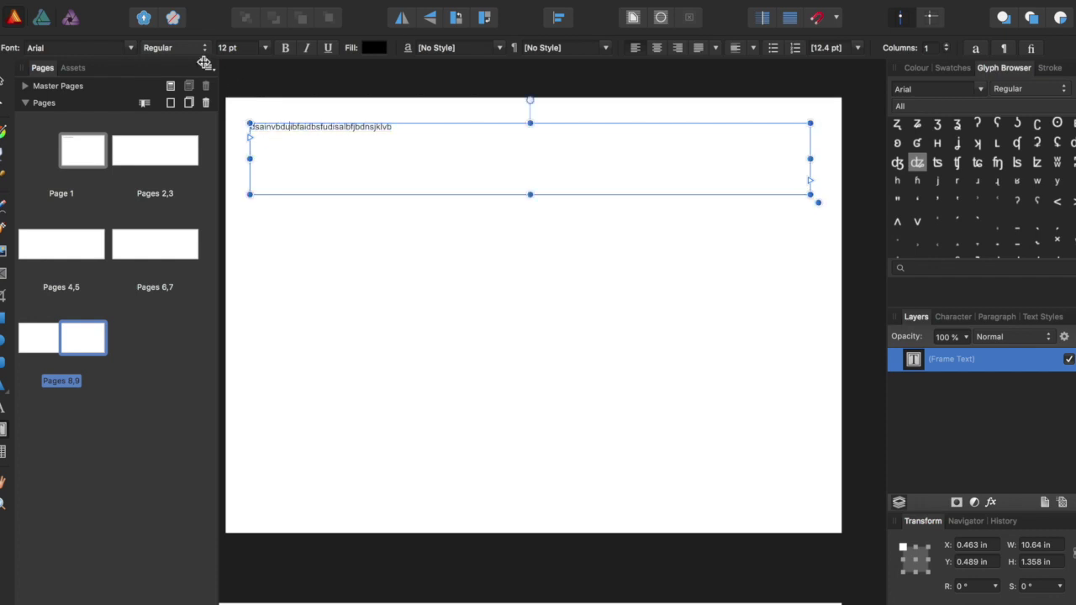
Set the placeholder line to 36 pt and centre-align it, leaving leading at 37.2 pt
left_click(265, 49)
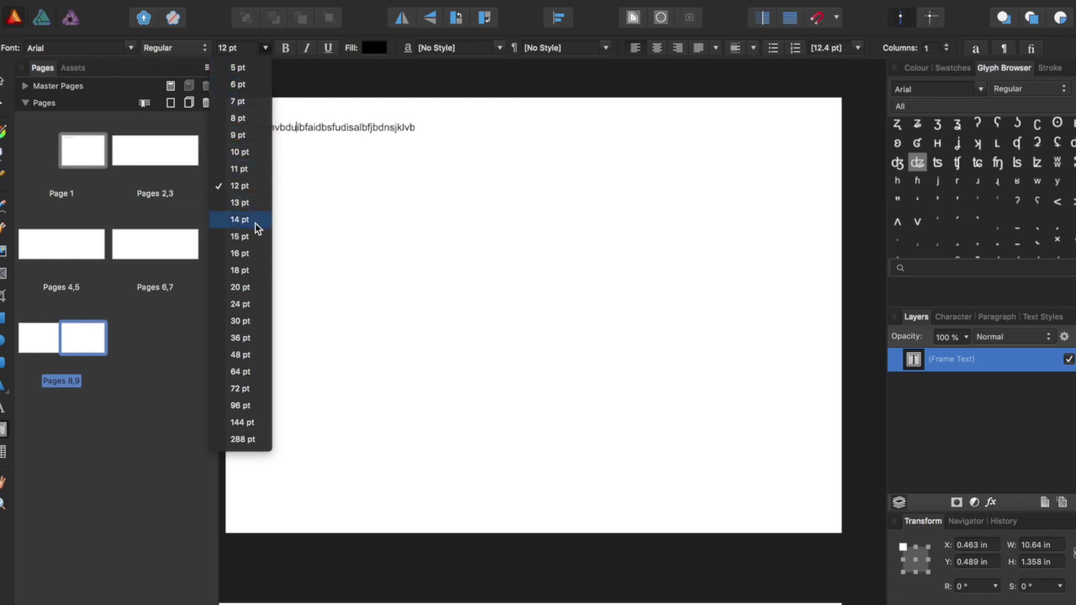
left_click(257, 356)
left_click(265, 49)
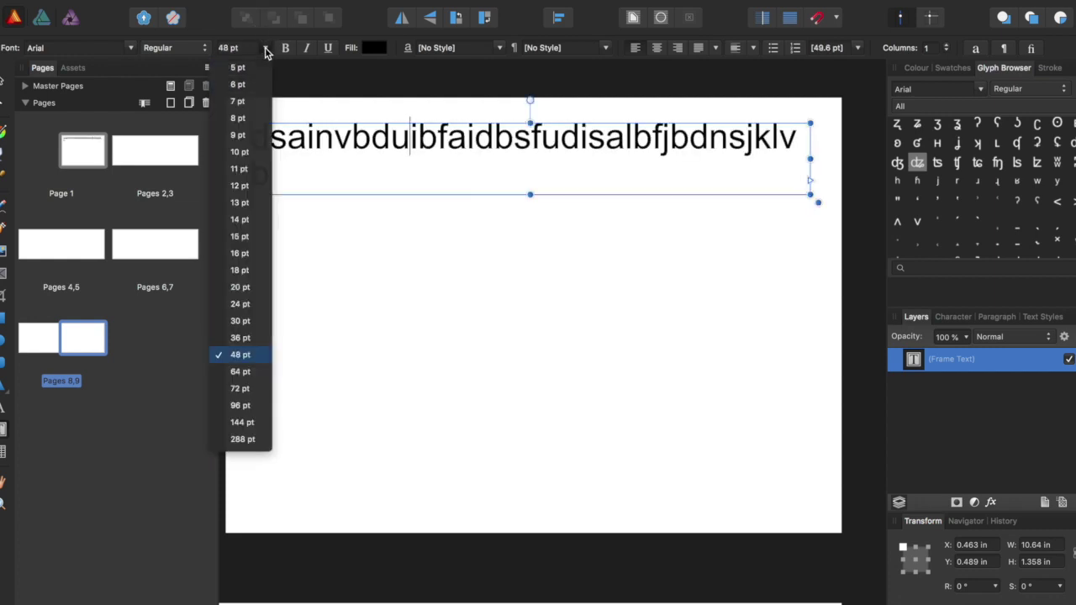
left_click(249, 338)
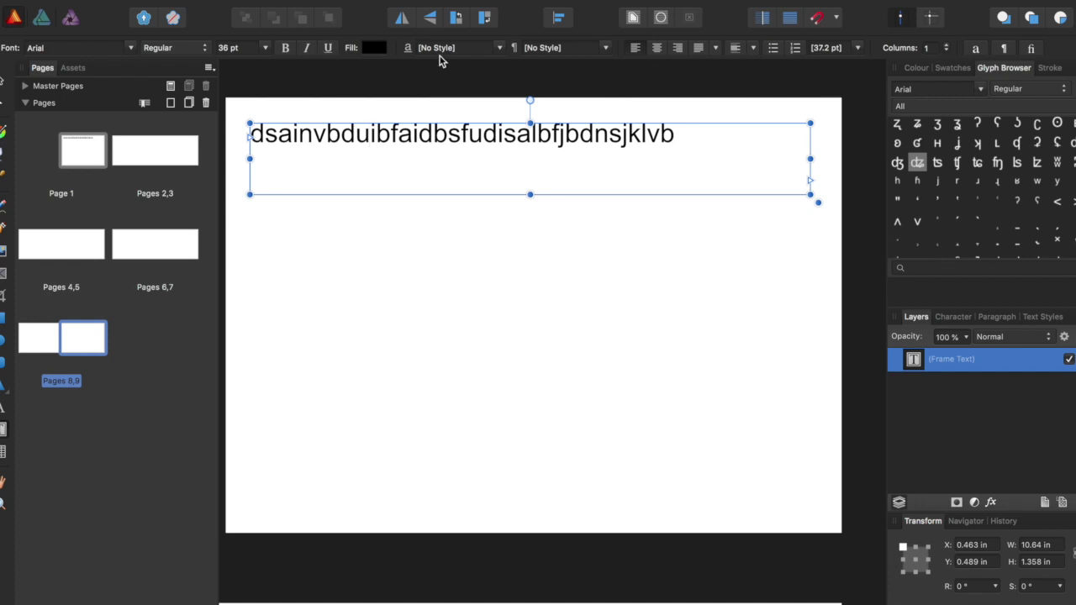
left_click(659, 50)
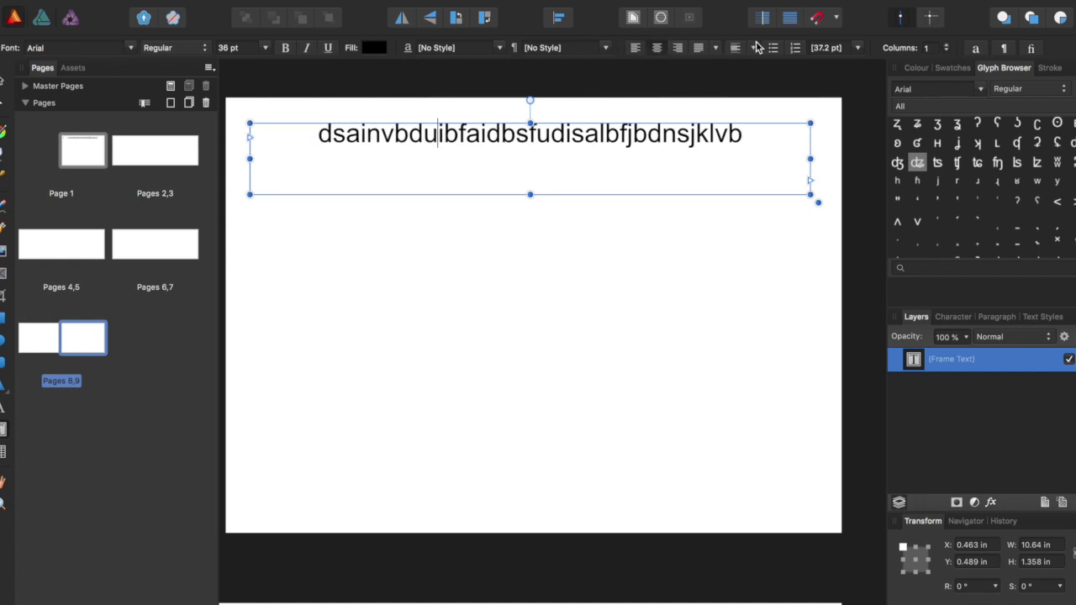
left_click(857, 48)
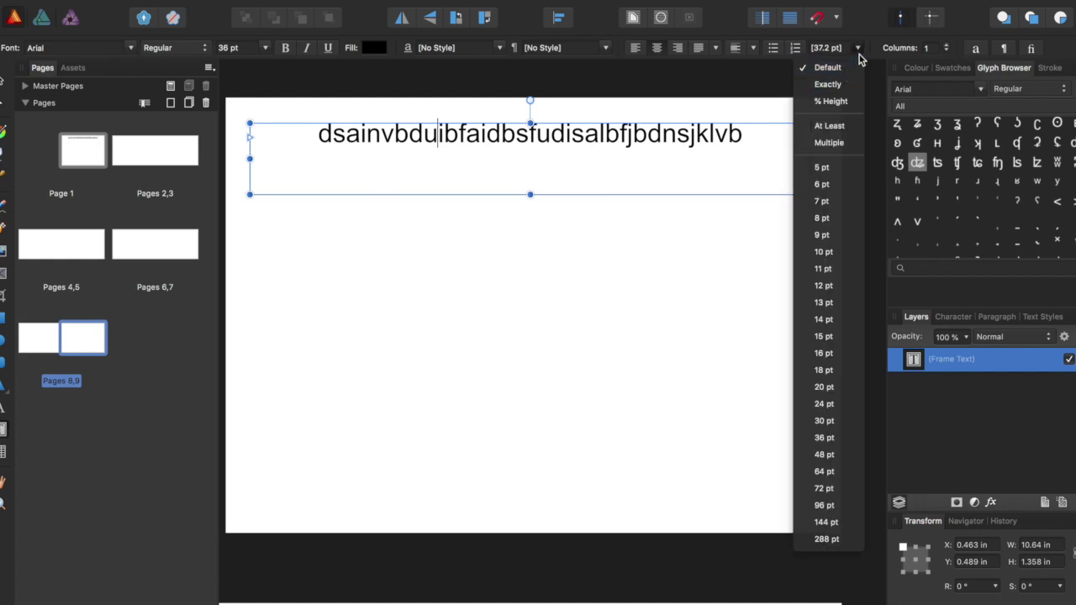
left_click(858, 53)
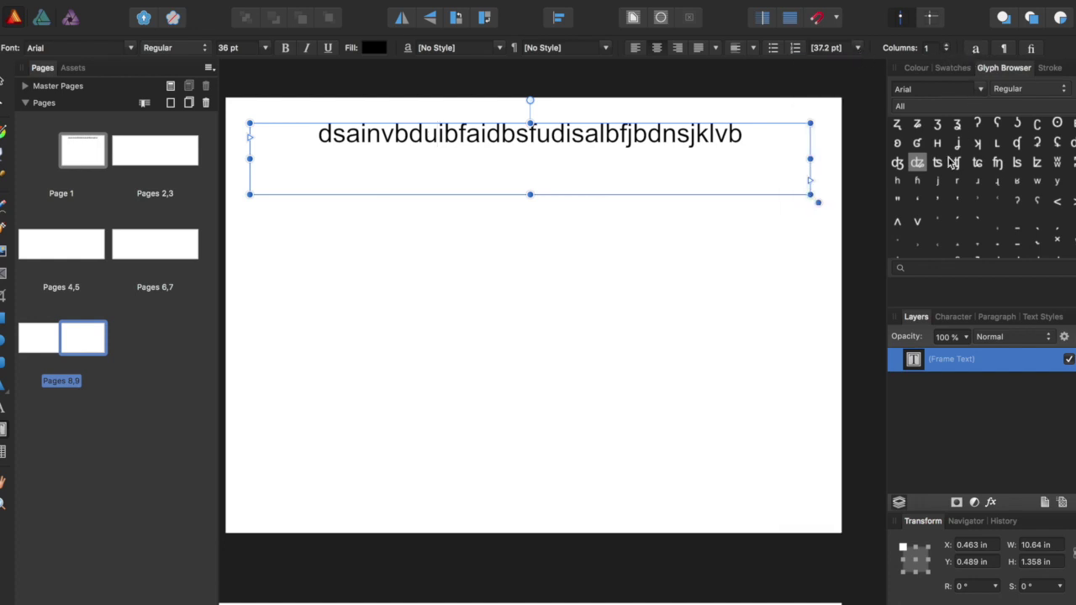
Append a dz digraph and a tone-letter glyph from the Glyph Browser to the line's end
left_click(782, 153)
type("j")
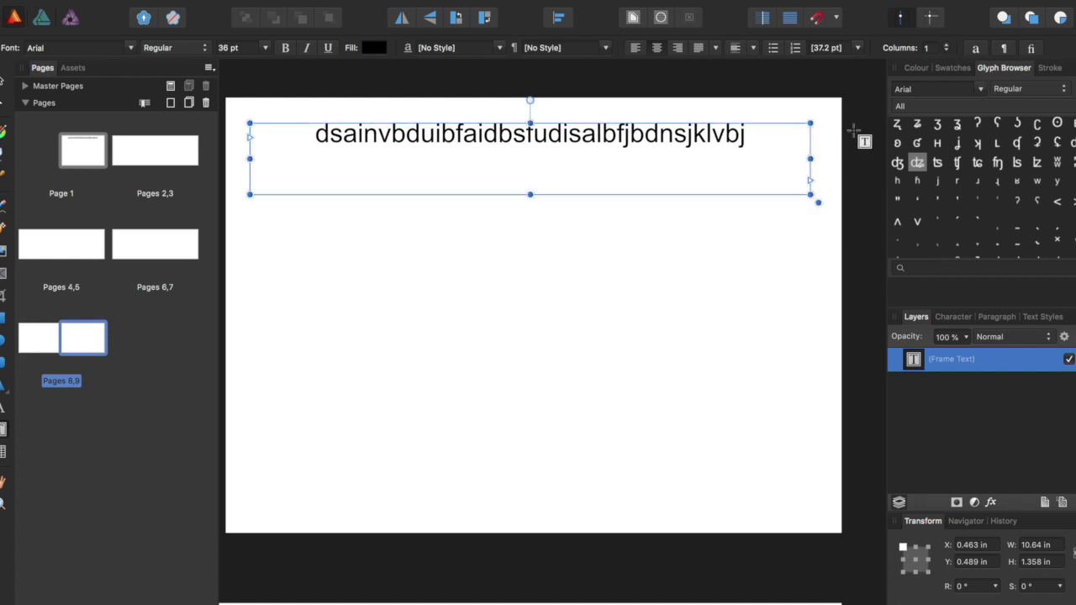
double_click(920, 163)
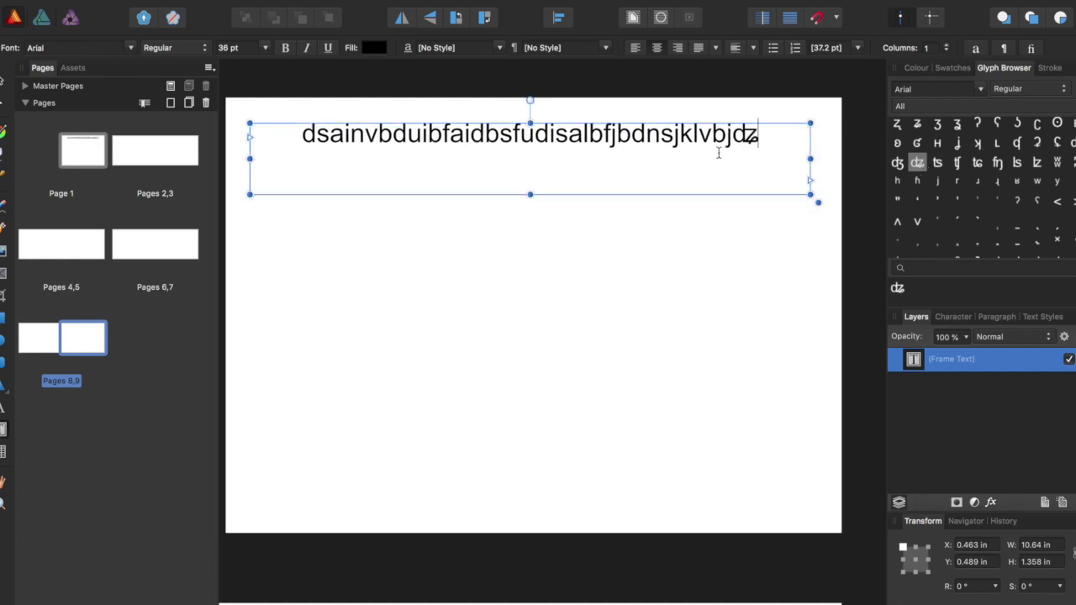
scroll(935, 223, "down", 2)
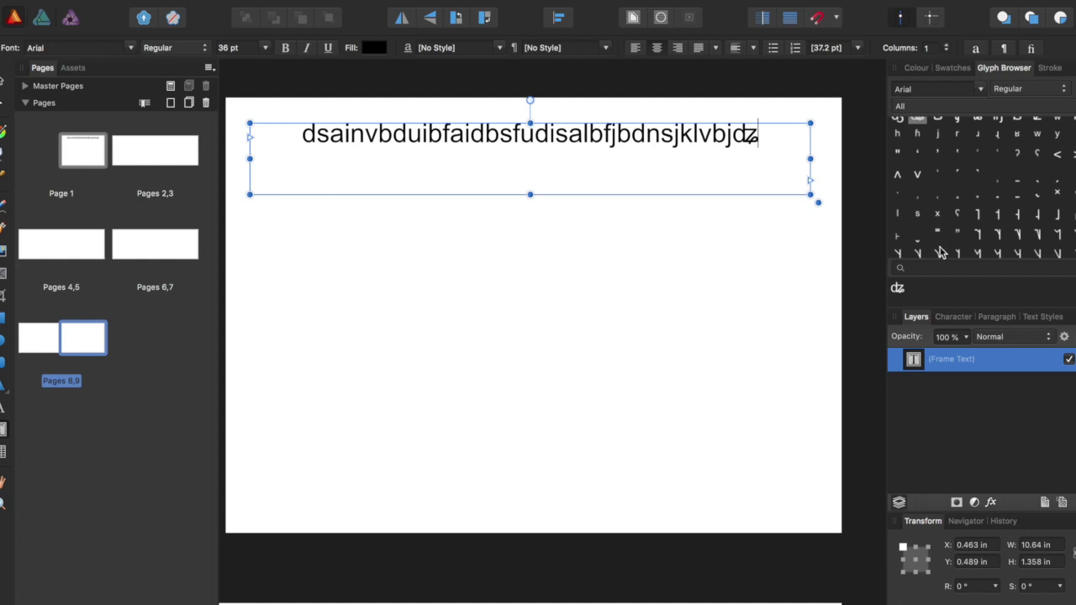
double_click(939, 255)
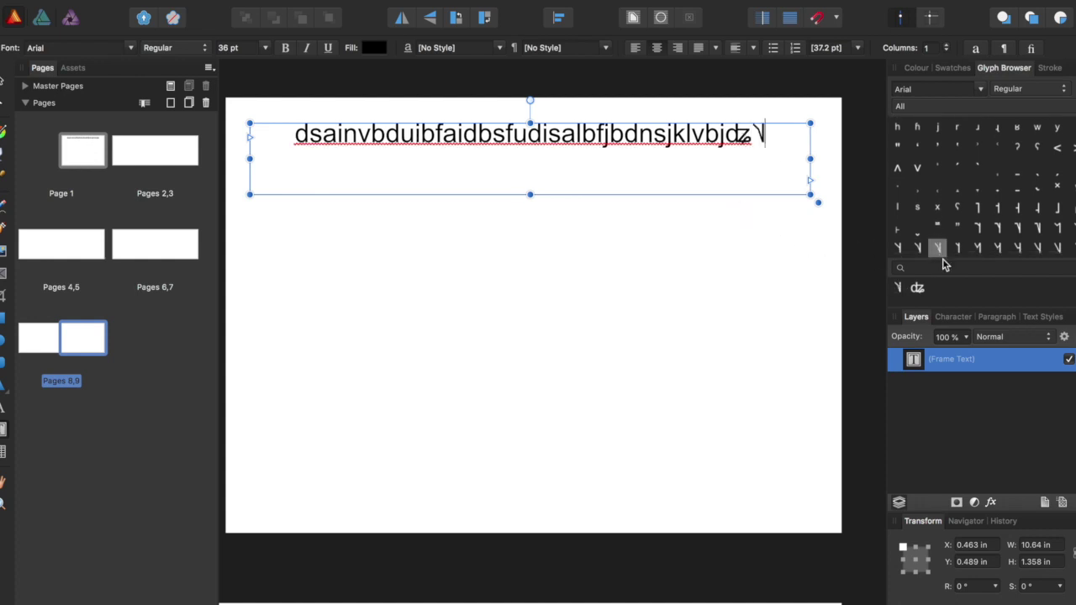
scroll(961, 228, "down", 5)
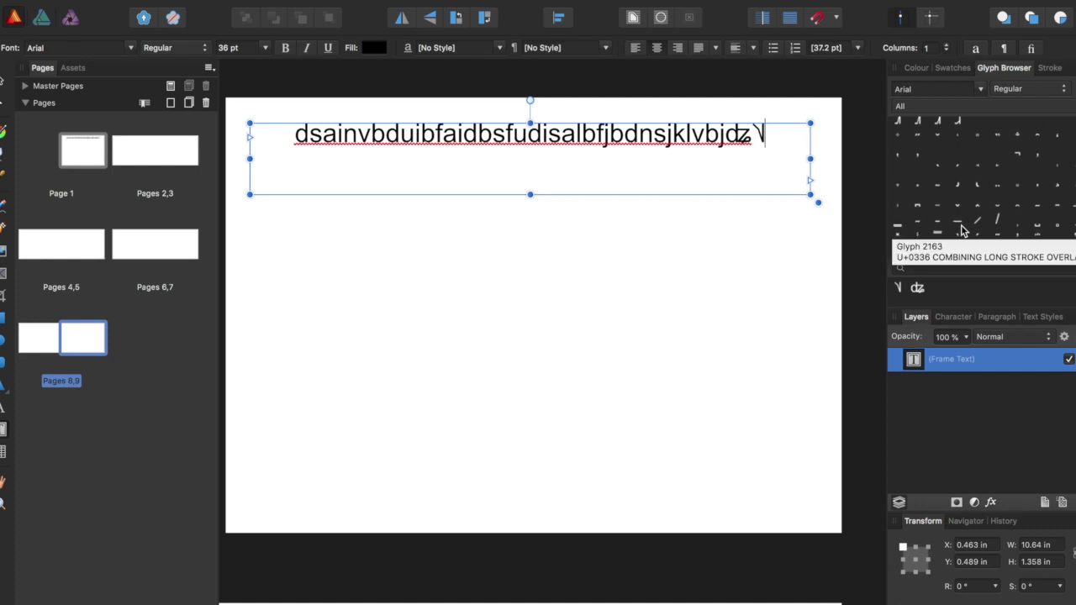
Apply the Bodoni Ornaments font to the entire placeholder line
left_click(130, 49)
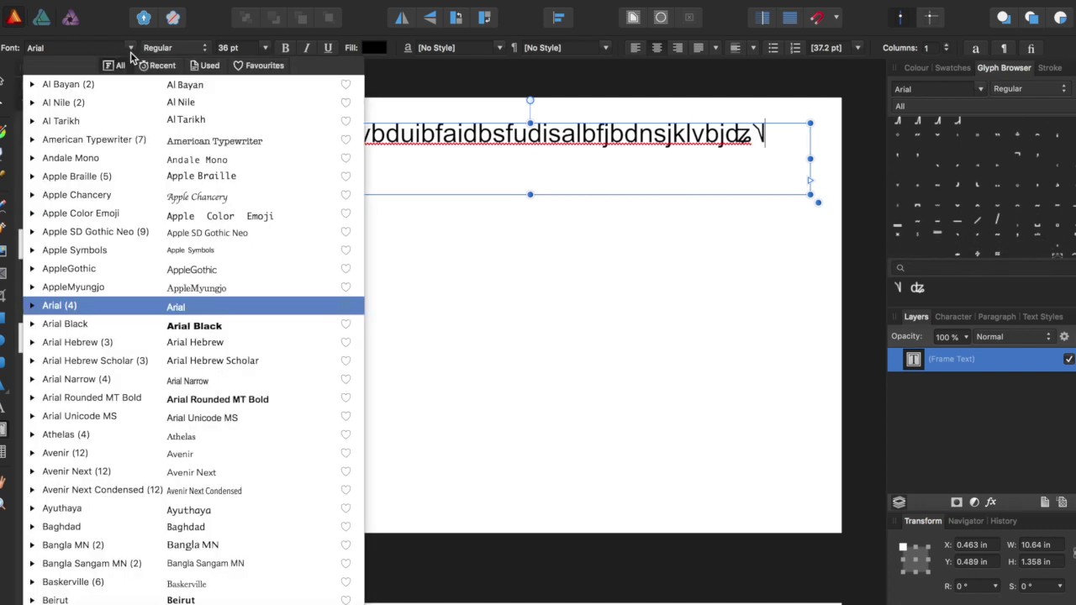
scroll(149, 445, "down", 3)
scroll(149, 443, "down", 10)
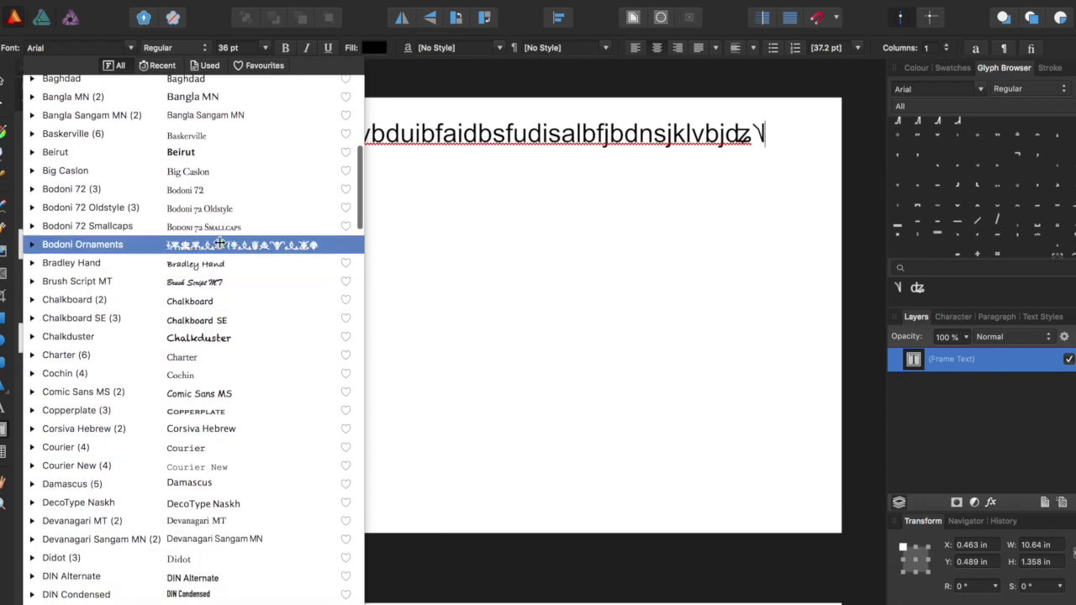
left_click(220, 245)
left_click_drag(295, 135, 817, 151)
left_click(130, 50)
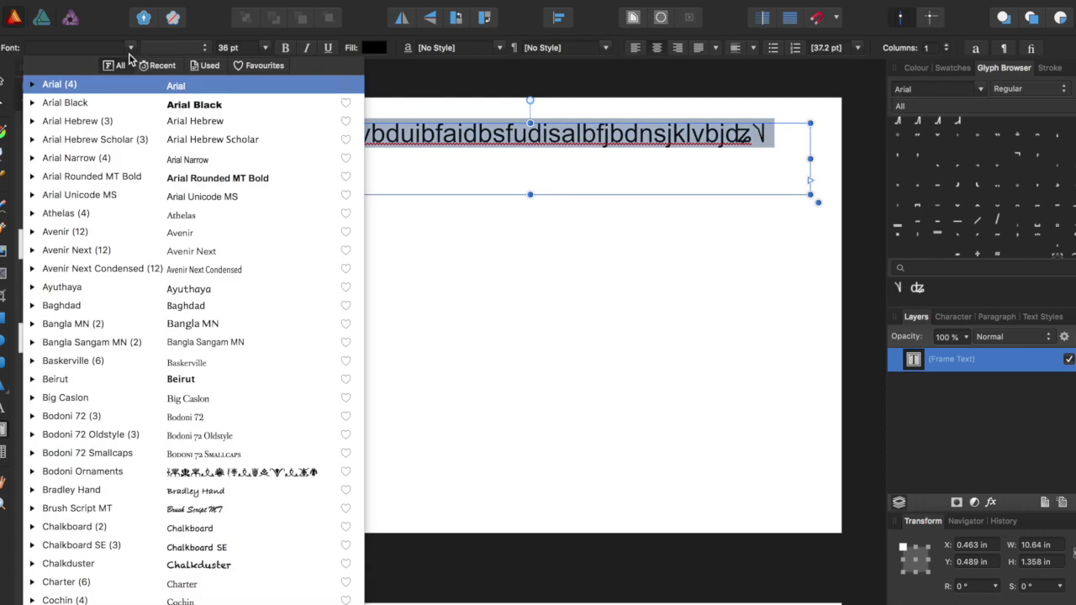
left_click(178, 480)
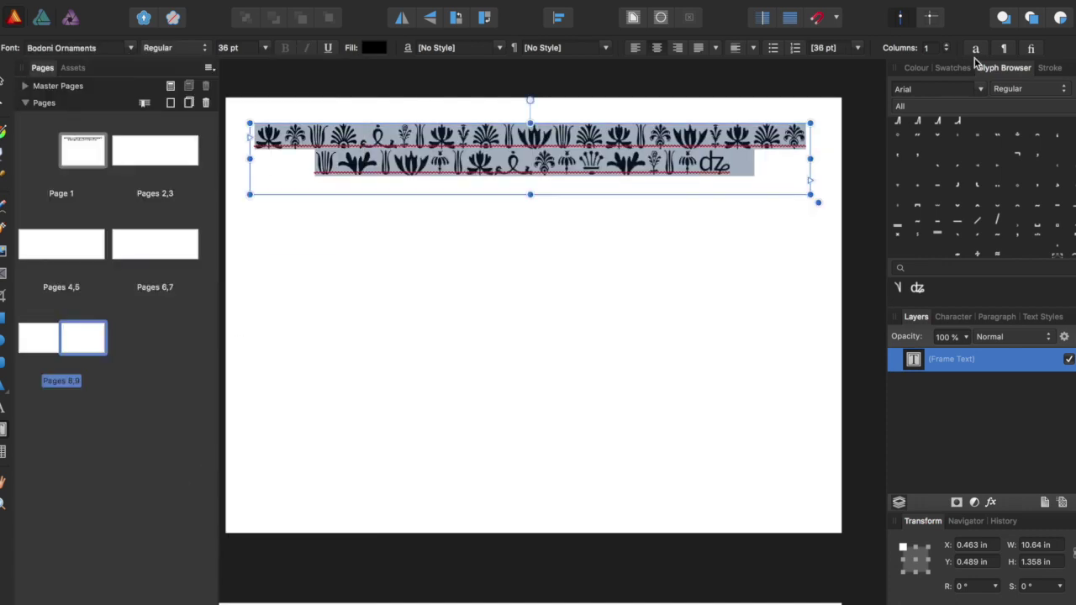
Check the text's spelling language in the Character panel, keeping it as English
left_click(761, 156)
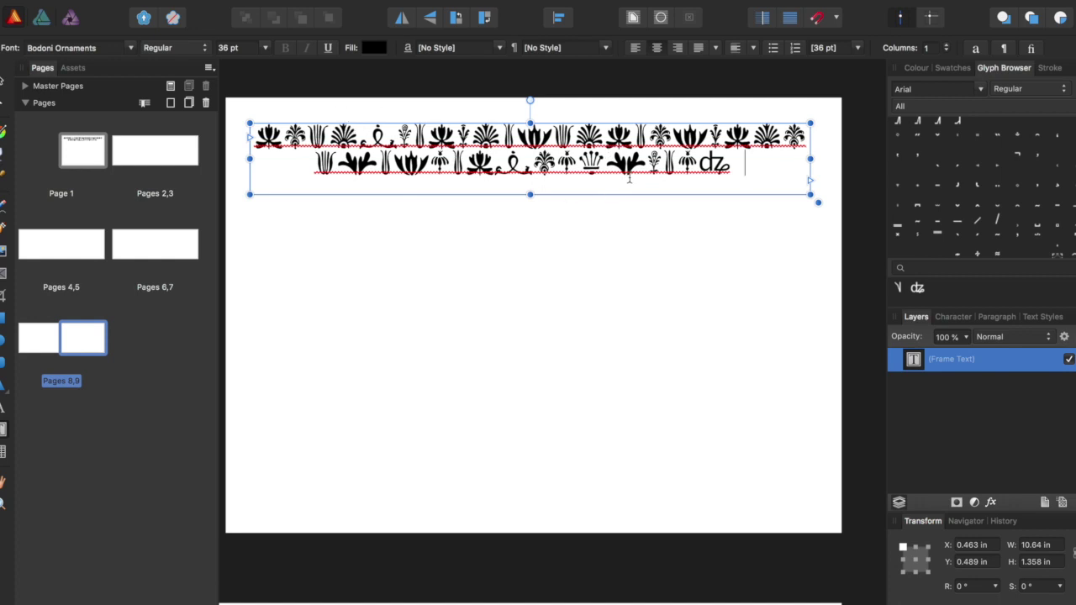
left_click(965, 322)
scroll(955, 416, "down", 3)
scroll(955, 416, "down", 3)
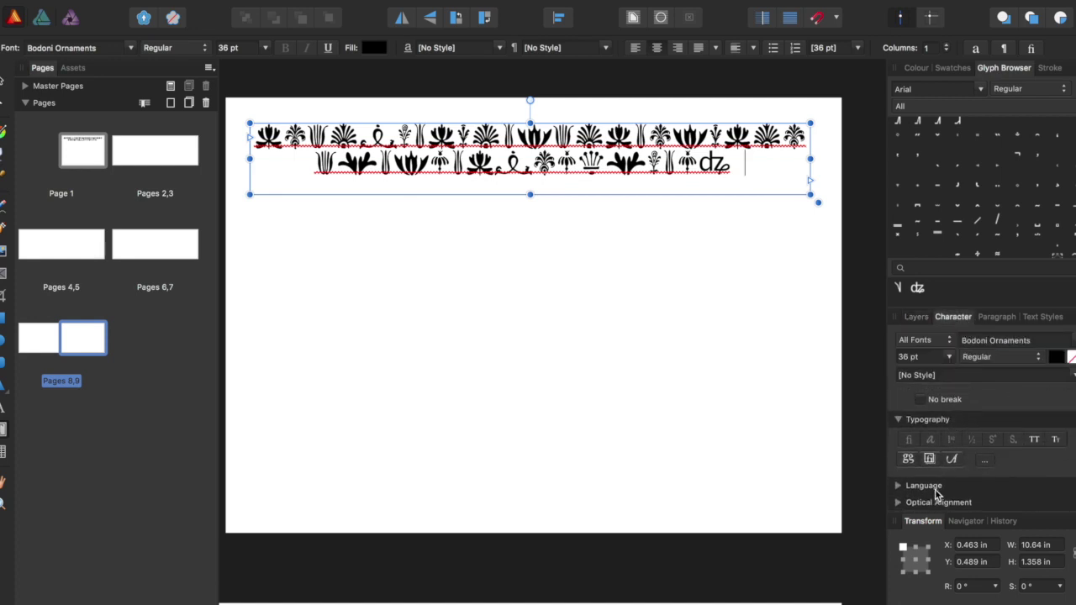
left_click(904, 487)
scroll(907, 492, "down", 2)
scroll(904, 492, "down", 1)
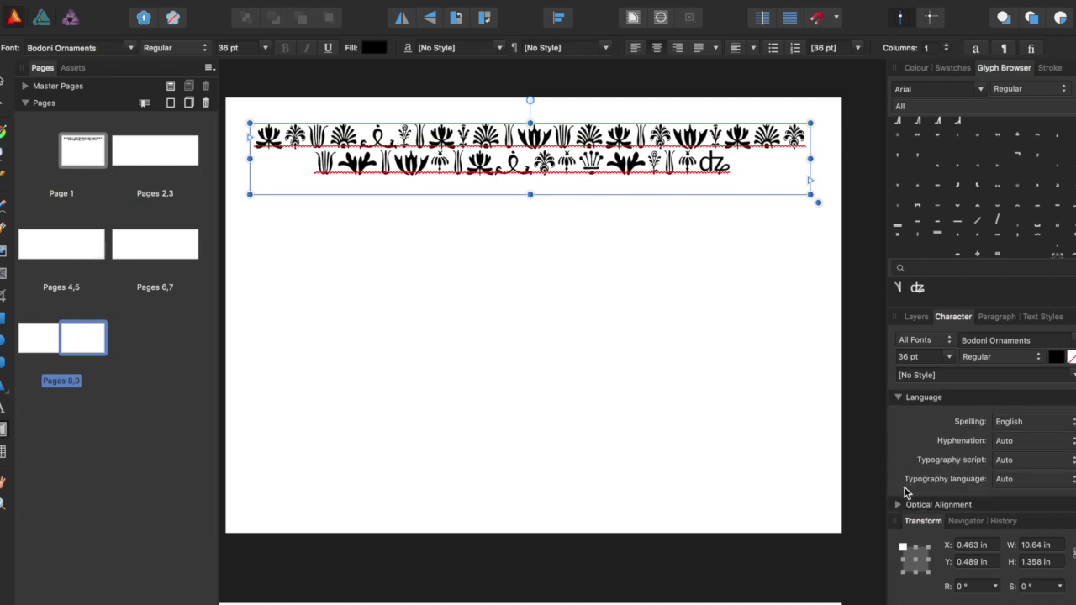
left_click(1014, 421)
left_click(925, 422)
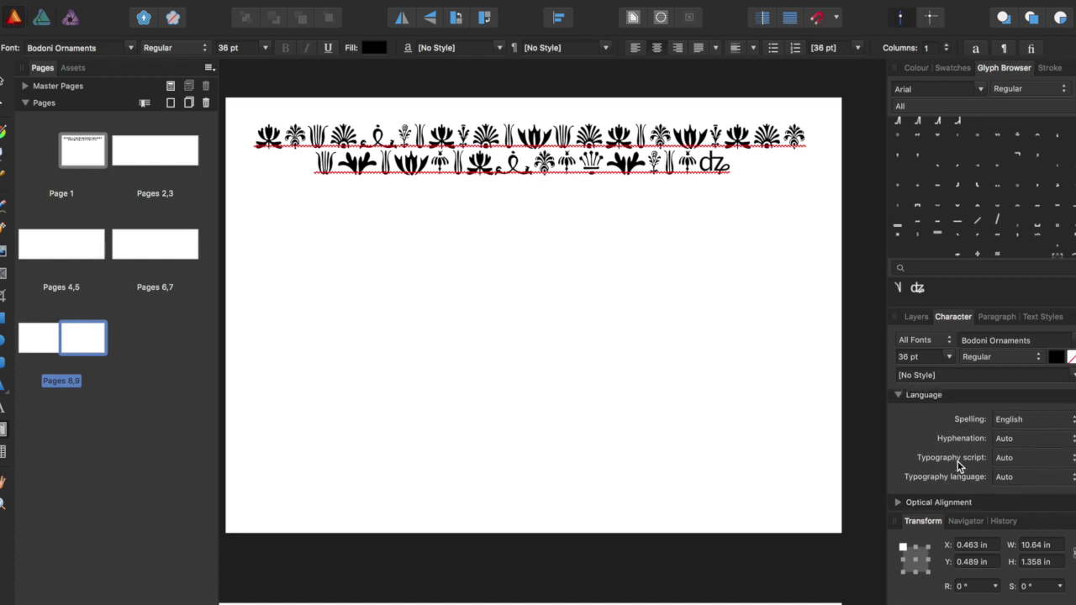
Draw a 10.527 × 4.834 in text frame below the ornamental heading
scroll(920, 505, "down", 5)
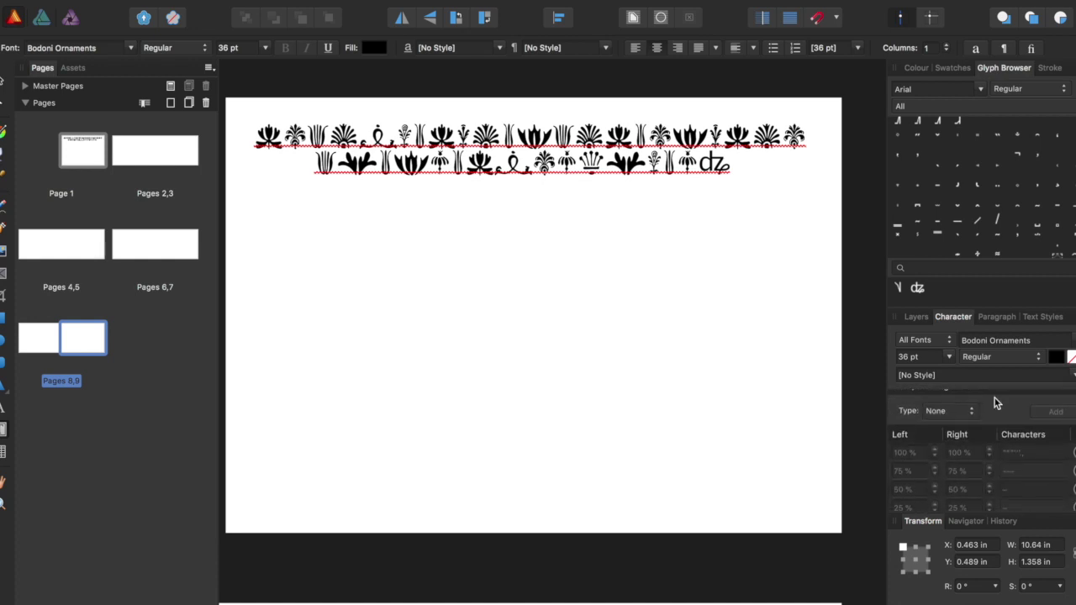
scroll(990, 407, "up", 4)
scroll(990, 404, "up", 3)
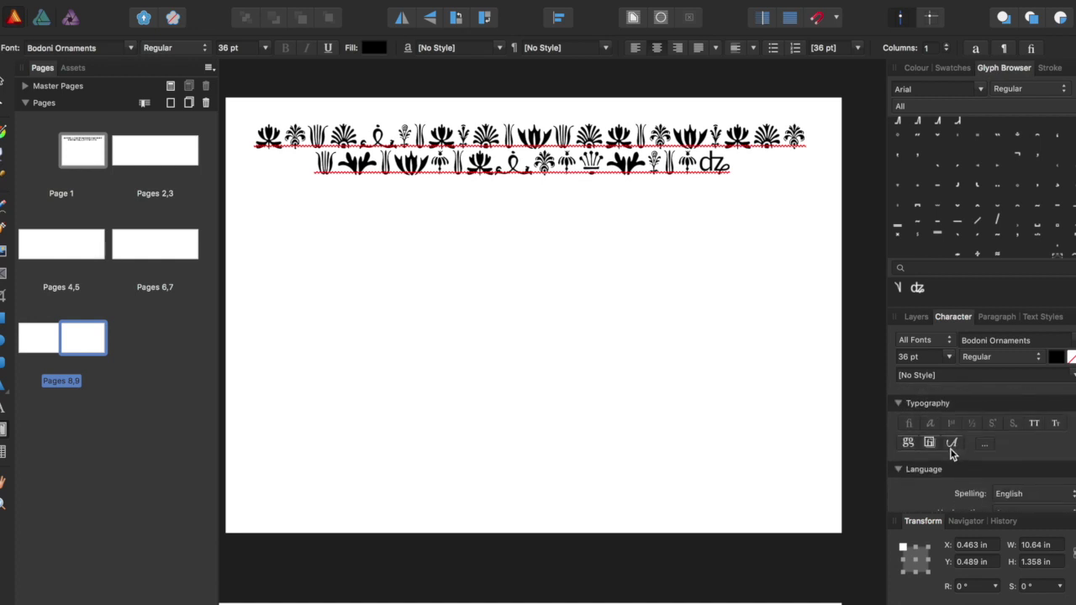
scroll(944, 446, "up", 3)
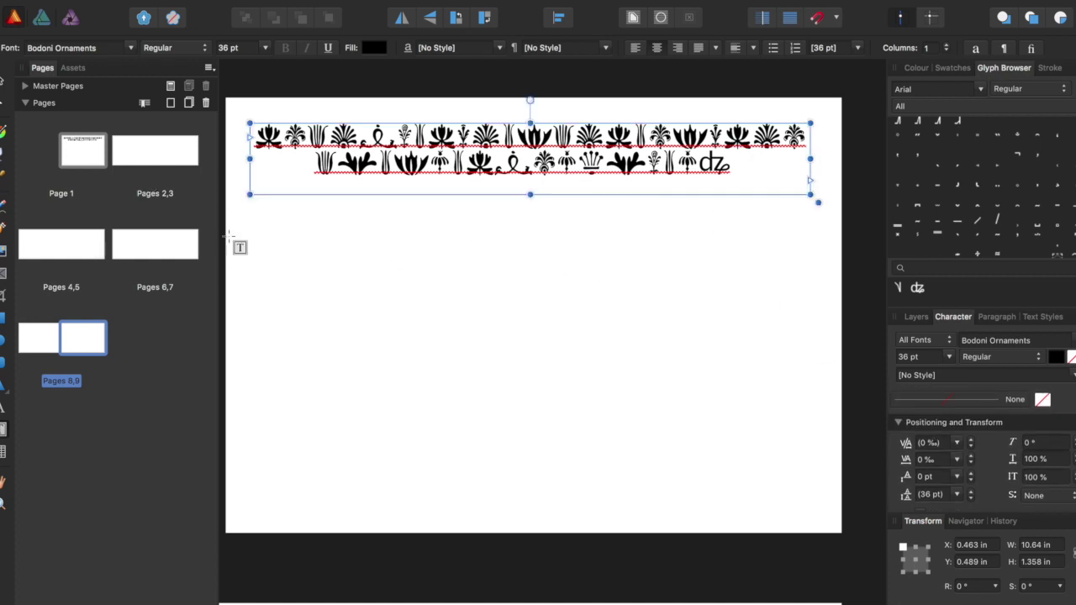
left_click_drag(253, 213, 808, 466)
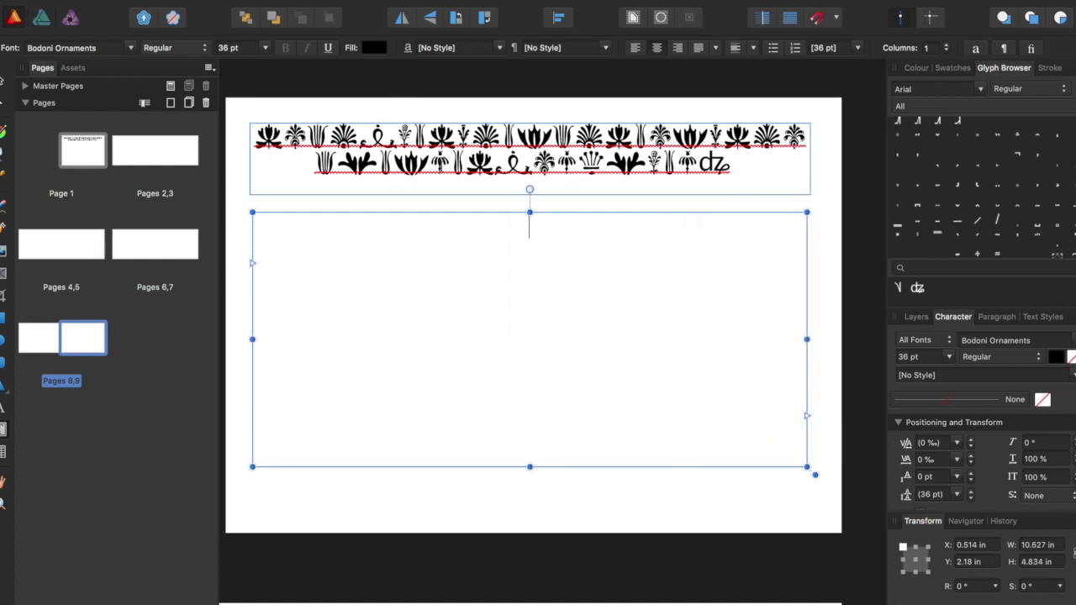
Apply the Heading 1 paragraph style to all the top frame's text
key("ctrl+a")
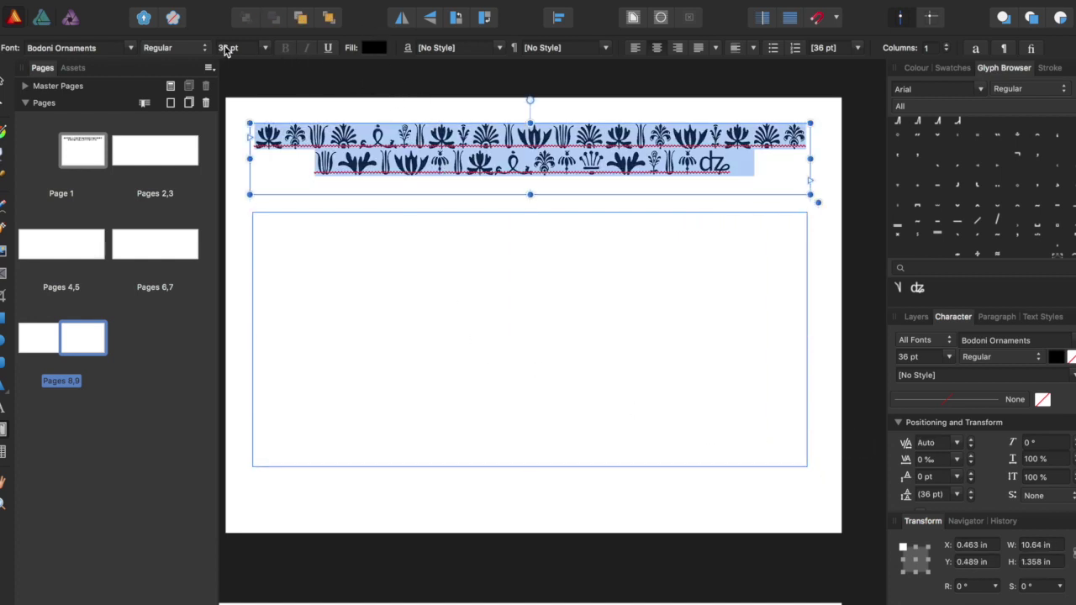
left_click(500, 48)
left_click(603, 48)
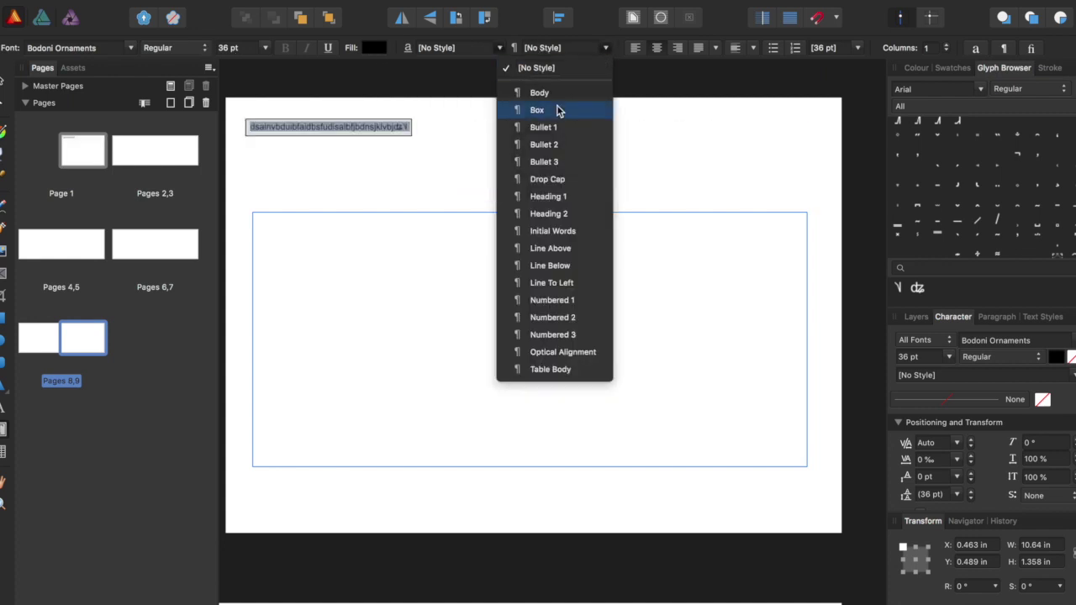
left_click(549, 197)
Set the empty lower frame to the Body paragraph style
left_click(534, 260)
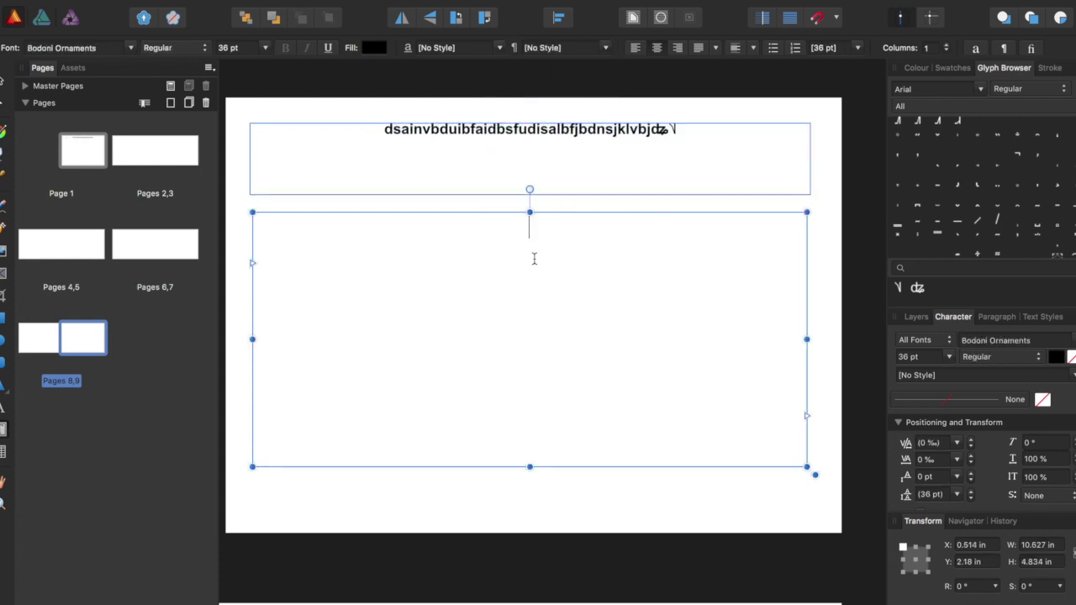
left_click(605, 49)
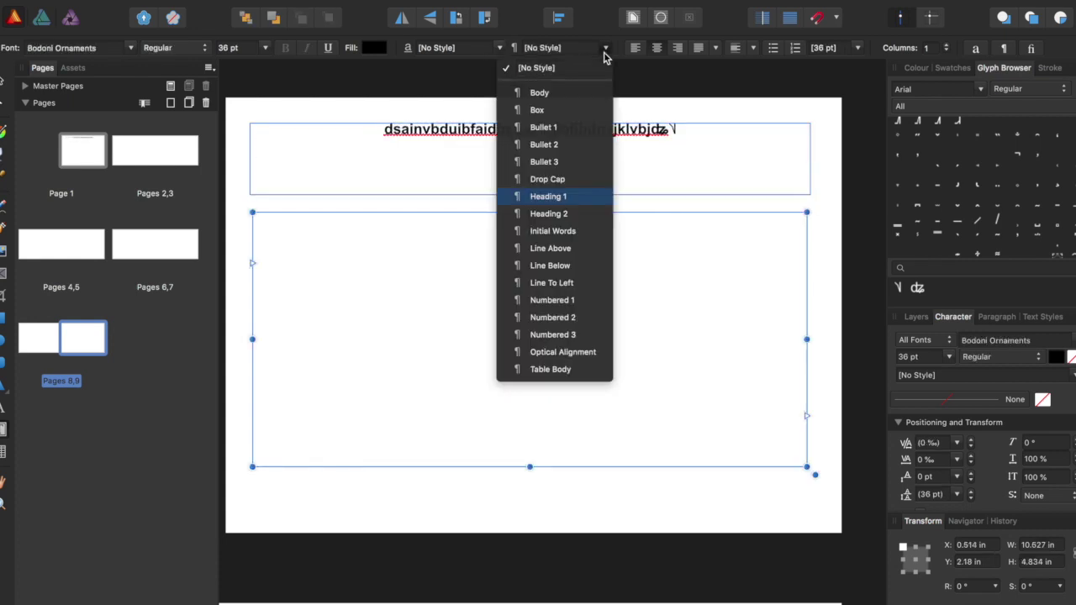
left_click(552, 90)
left_click(379, 315)
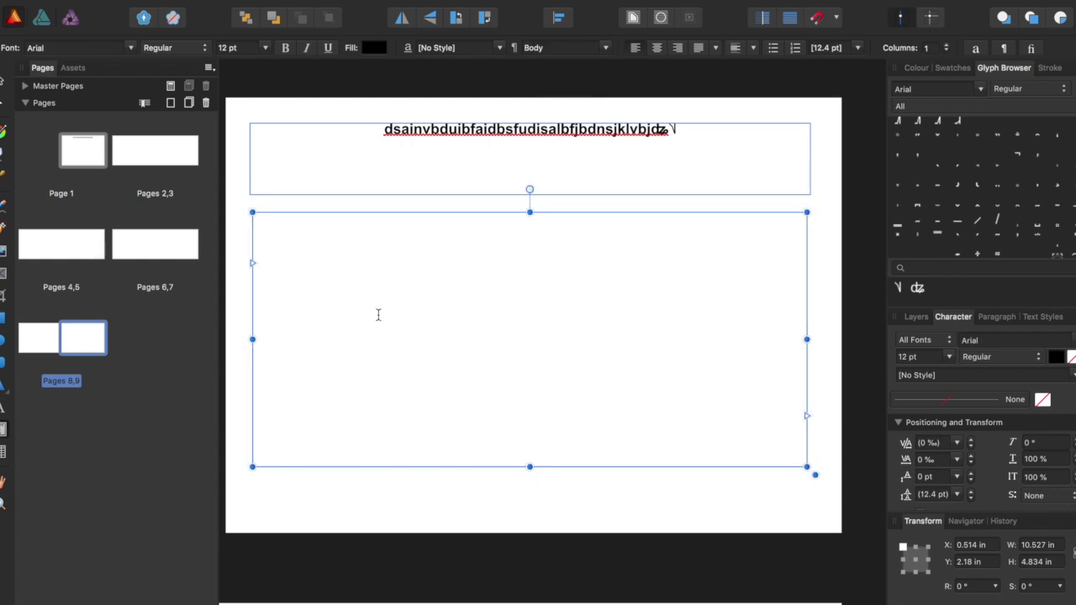
Type a long string of random letters in the lower frame and give it 30 pt leading
type("dksjlabcjhdksbakj")
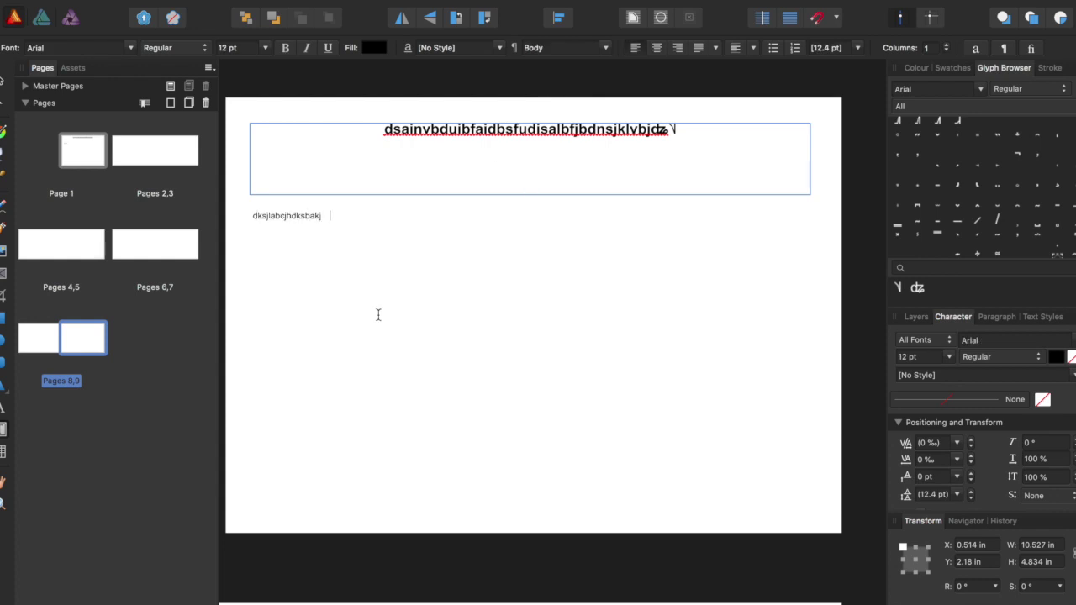
type("bcjkdsbacjkbdjkbaskjcbjdkbjkaslbckjdacjksbdjkbcjkadsbjkcbdjksbcjkbdakslbckjdbckjasbhlbdhajc")
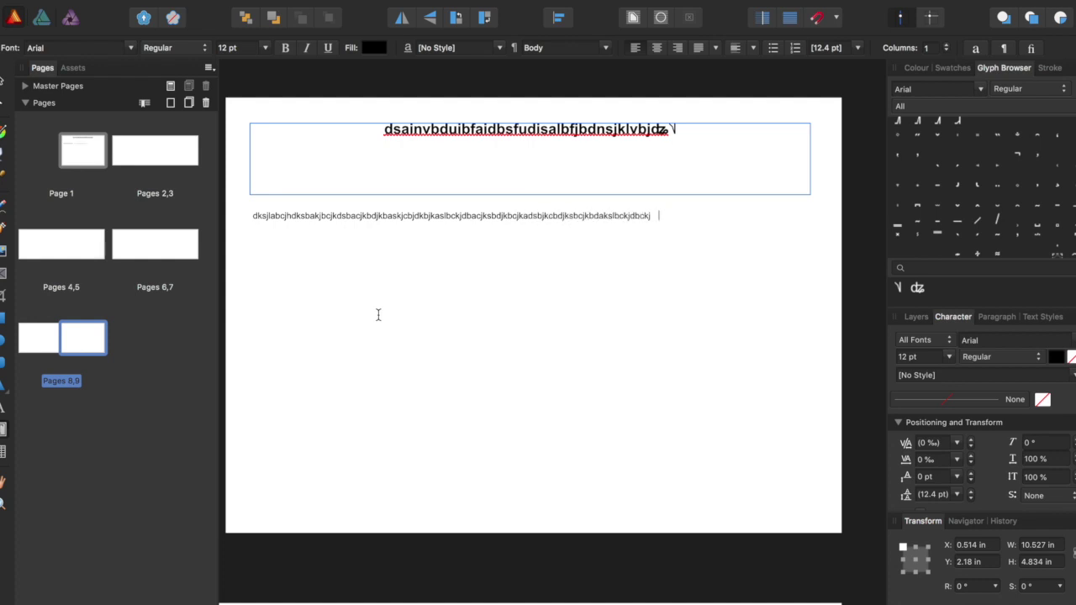
type("bdshjbcjhbdsahjcbkdhjbscHJD")
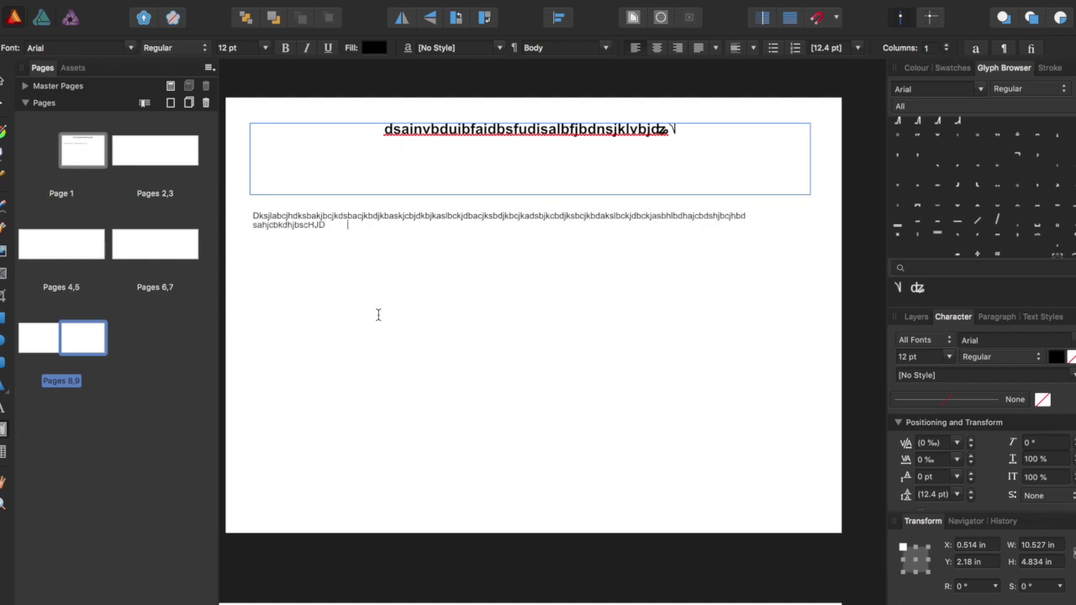
type("BCHJ DSHJAKC JHD SAHJC JHDSABCHJLB")
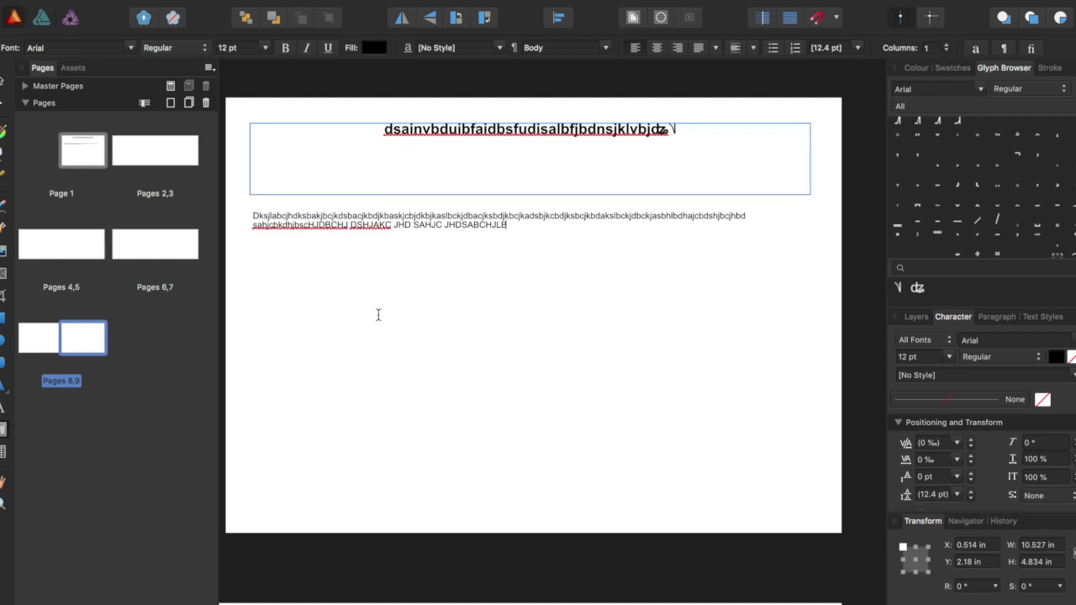
left_click(483, 249)
triple_click(481, 231)
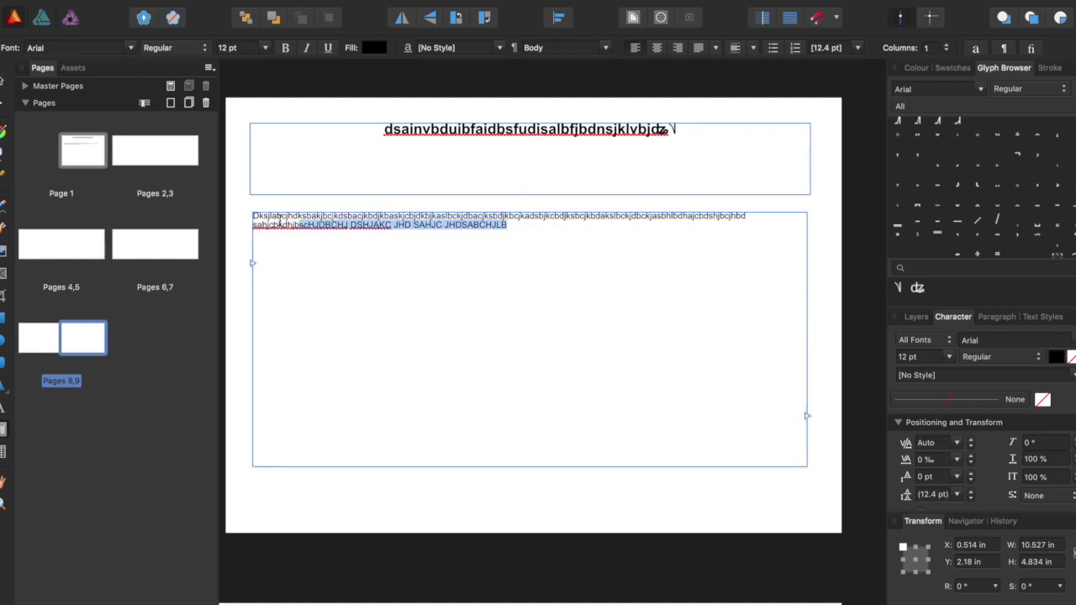
left_click(841, 50)
left_click(858, 50)
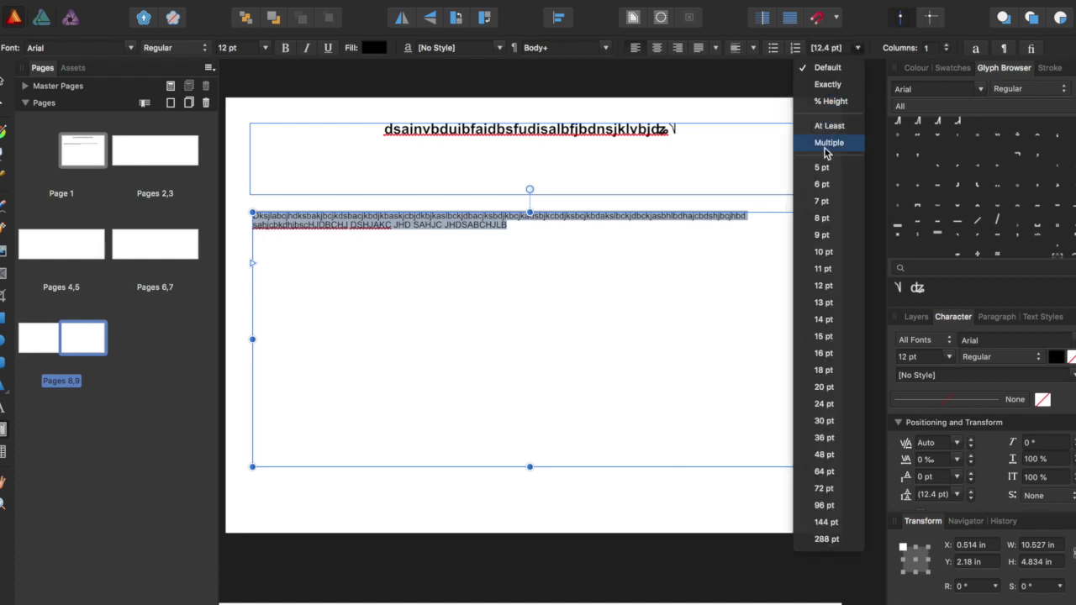
left_click(824, 422)
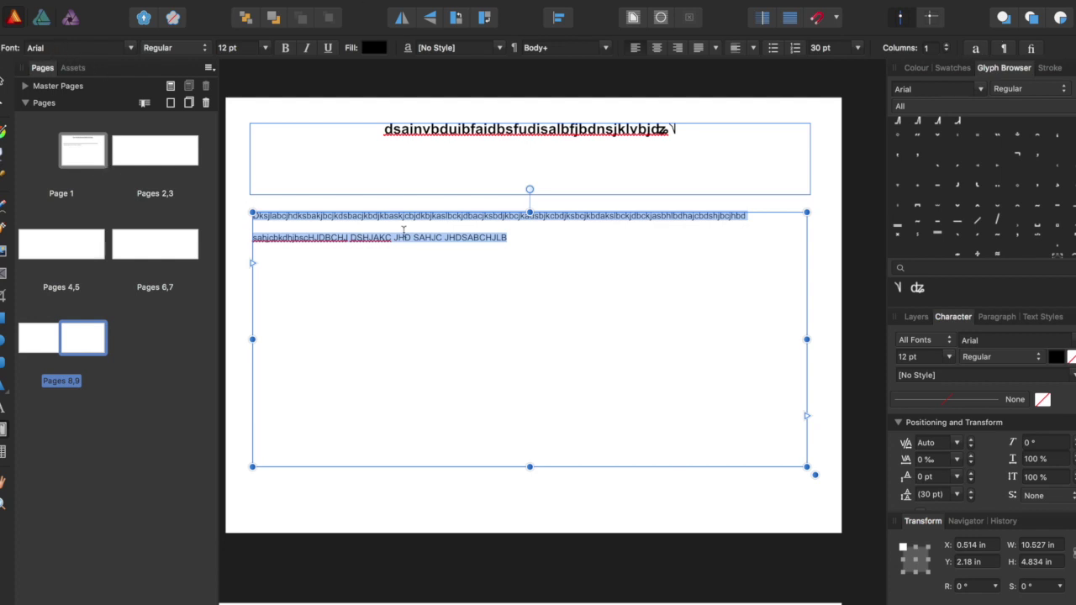
Colour the body text dark blue (RGB 0, 8, 157) from the Colour panel
scroll(950, 201, "up", 5)
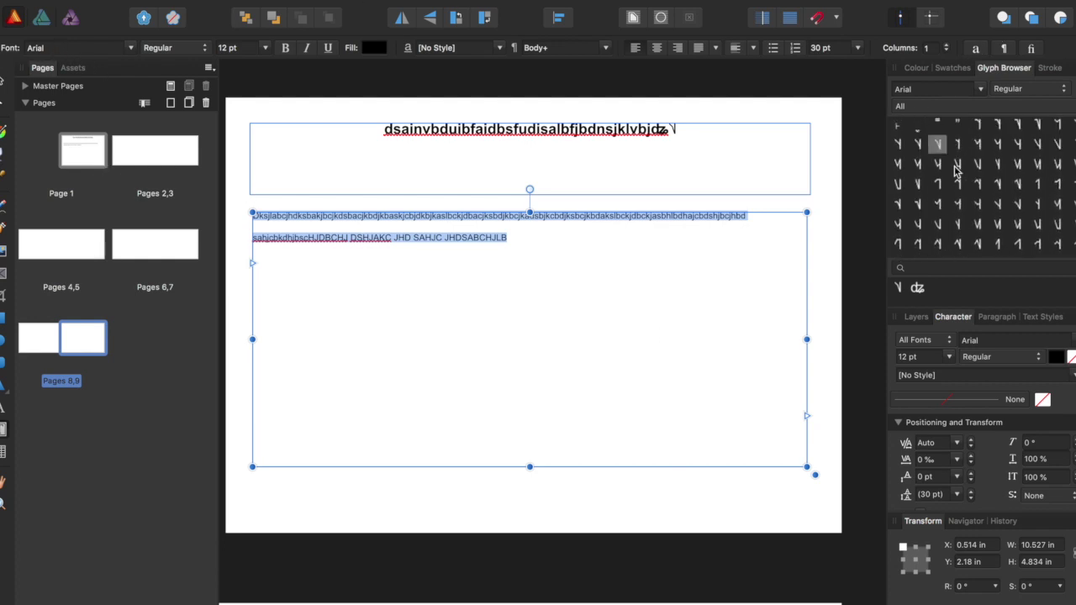
left_click_drag(588, 276, 232, 201)
left_click(916, 68)
left_click_drag(920, 198, 1019, 196)
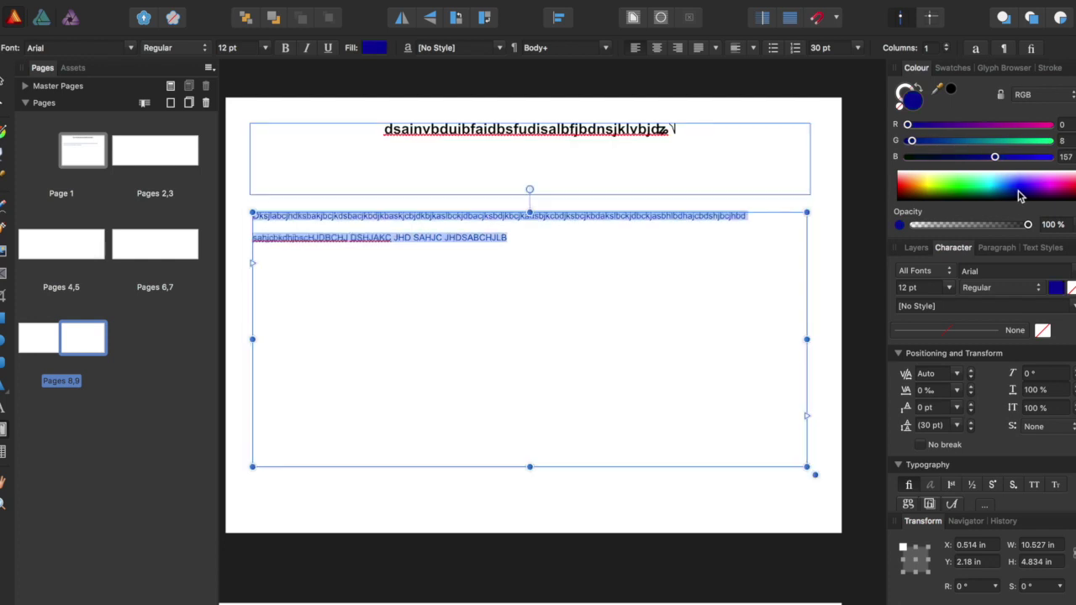
Colour the heading text pink and select the body frame as an object
left_click_drag(694, 148, 373, 156)
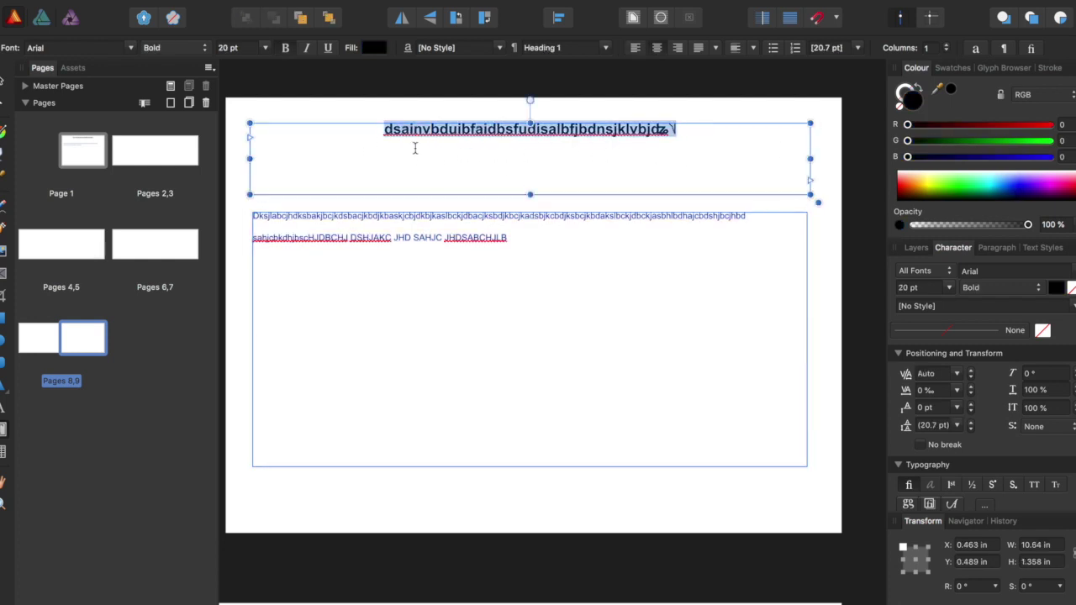
left_click(1067, 181)
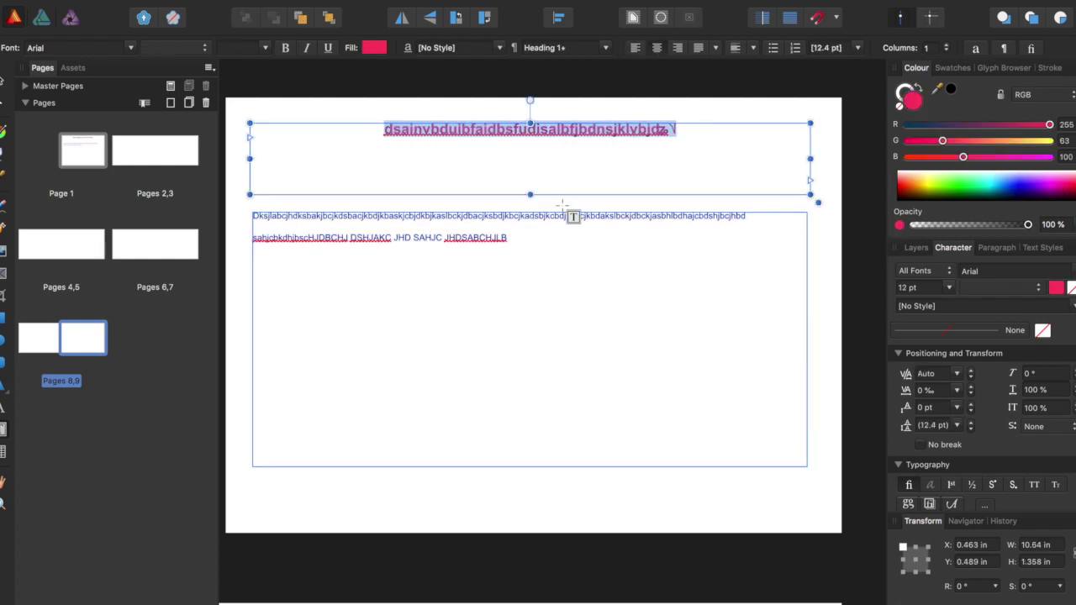
left_click(541, 277)
key("Escape")
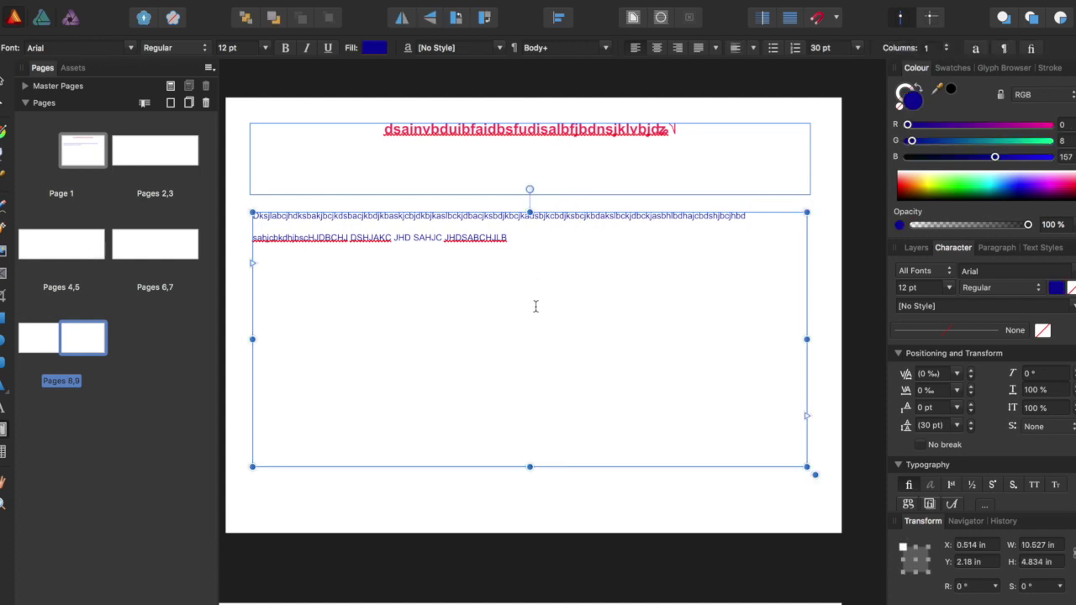
scroll(536, 306, "down", 3)
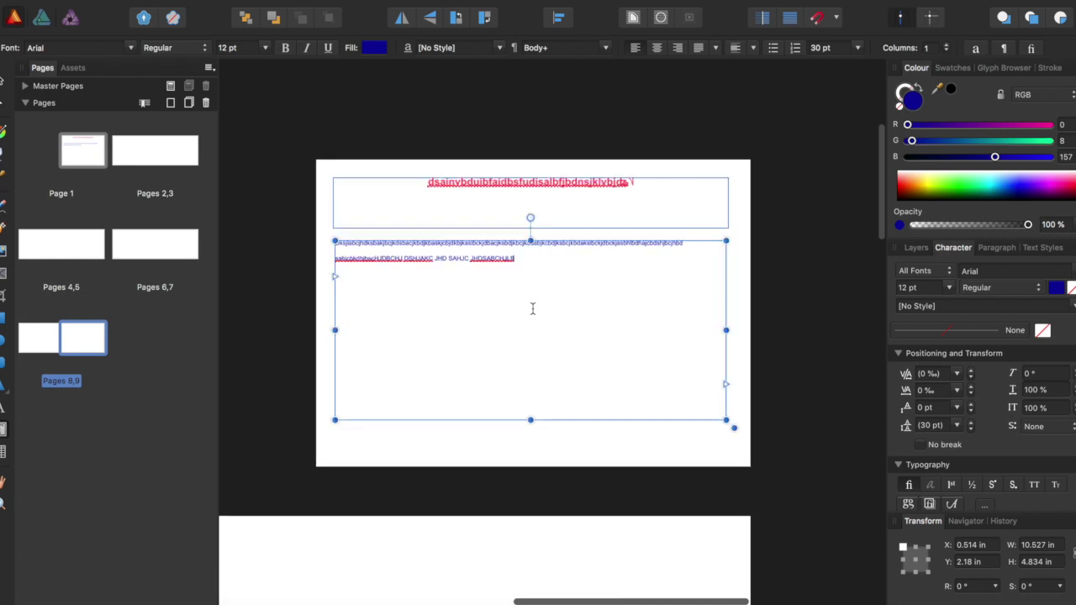
scroll(531, 309, "up", 10)
scroll(531, 309, "up", 3)
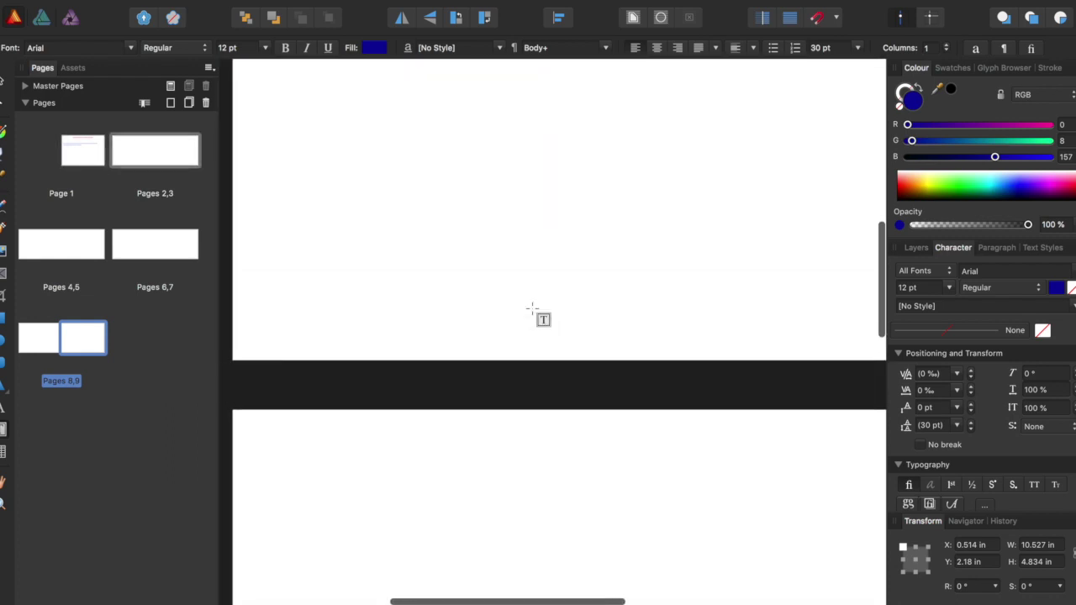
scroll(532, 309, "down", 2)
scroll(531, 309, "up", 2)
scroll(531, 309, "down", 3)
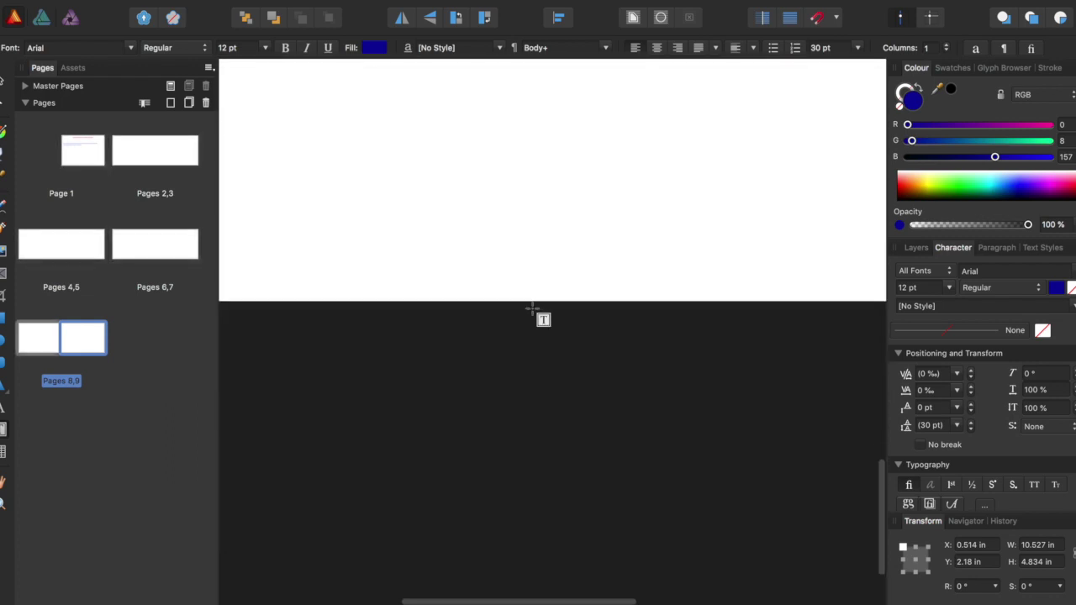
scroll(531, 309, "up", 2)
scroll(532, 309, "down", 3)
scroll(531, 309, "right", 5)
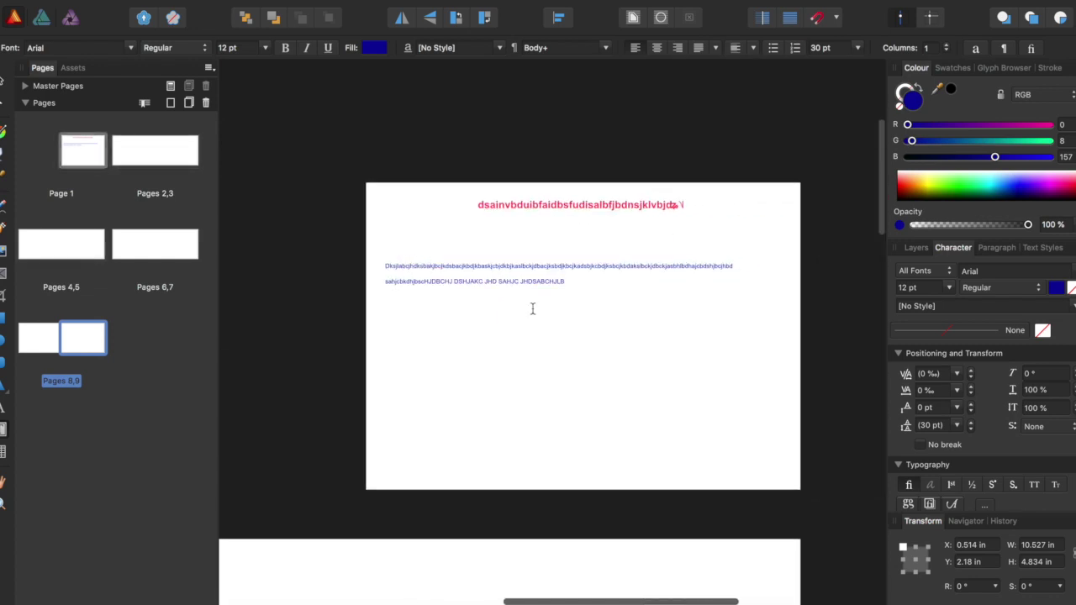
left_click(402, 18)
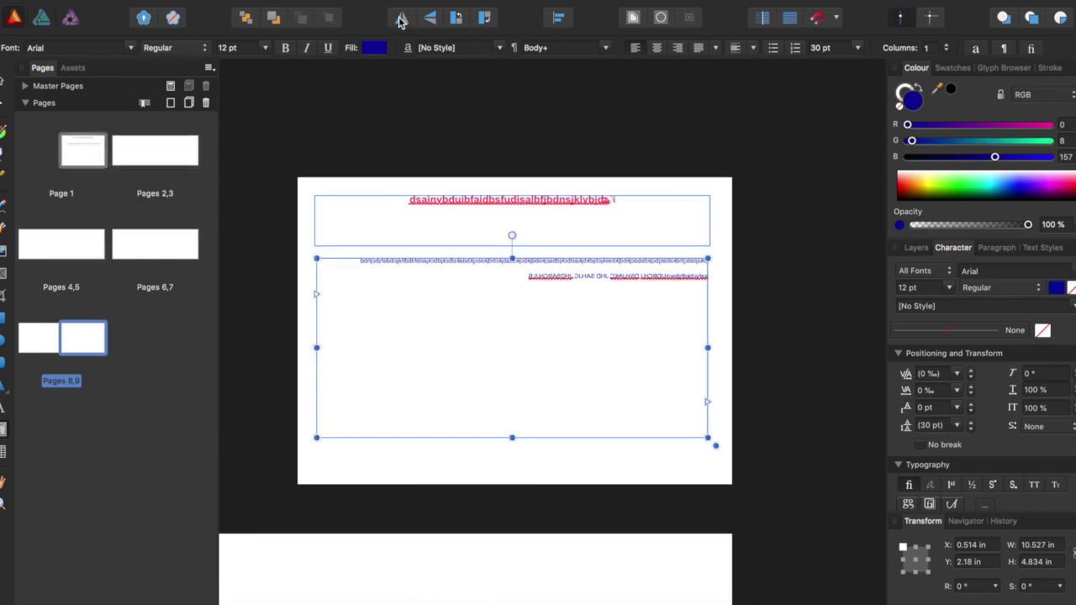
left_click(439, 20)
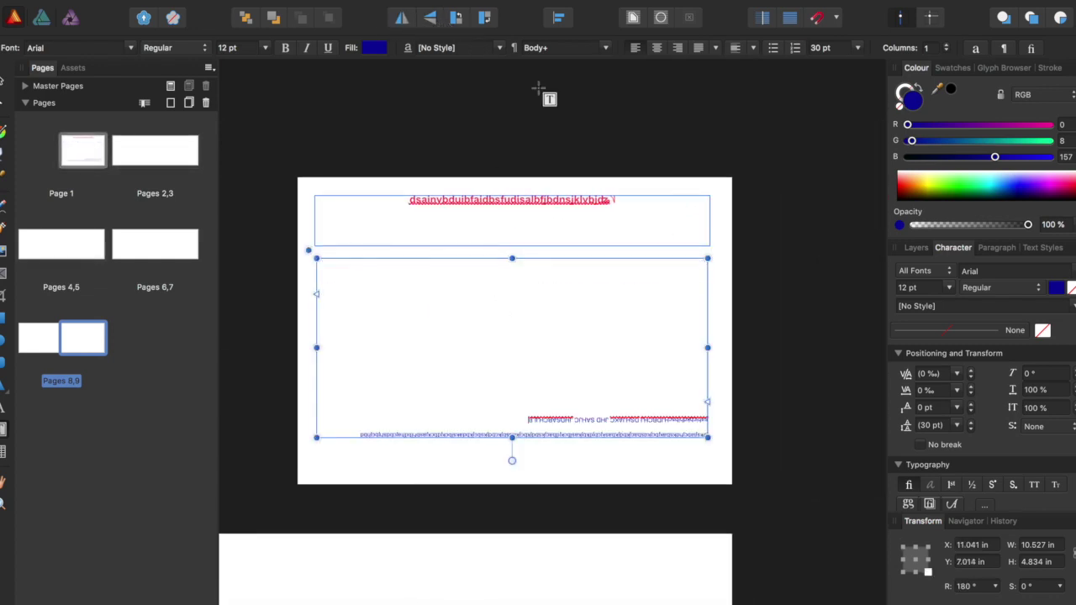
left_click(402, 24)
left_click(402, 23)
left_click(402, 24)
left_click(402, 24)
left_click(460, 20)
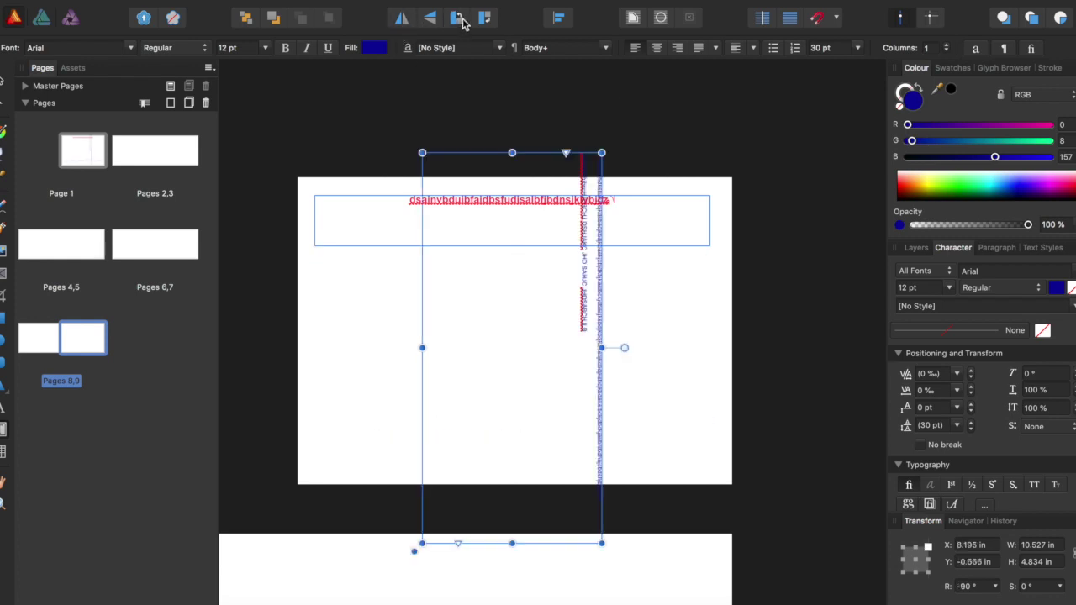
left_click(460, 20)
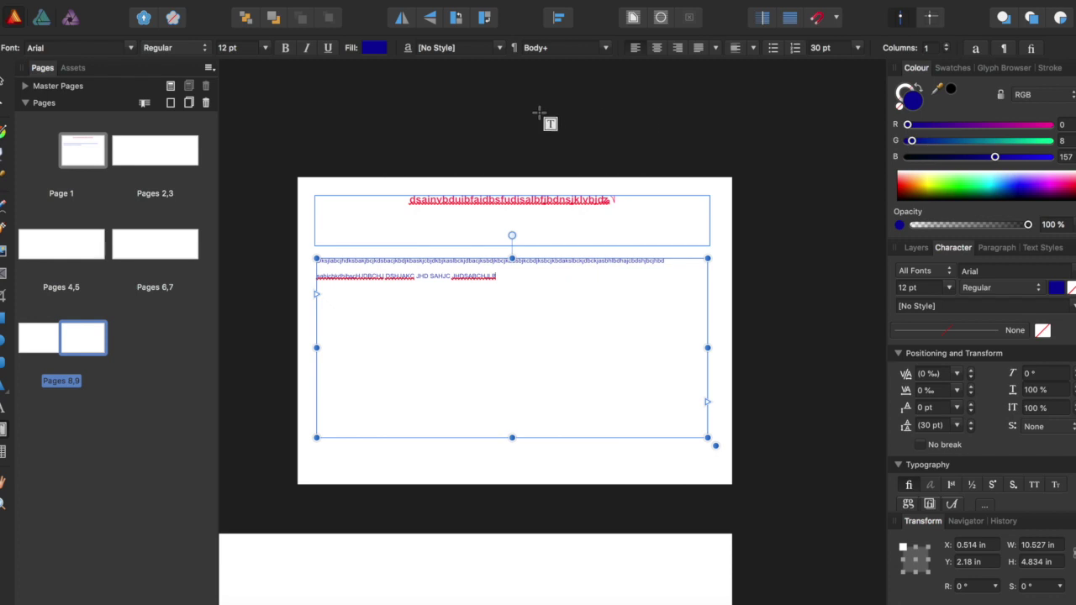